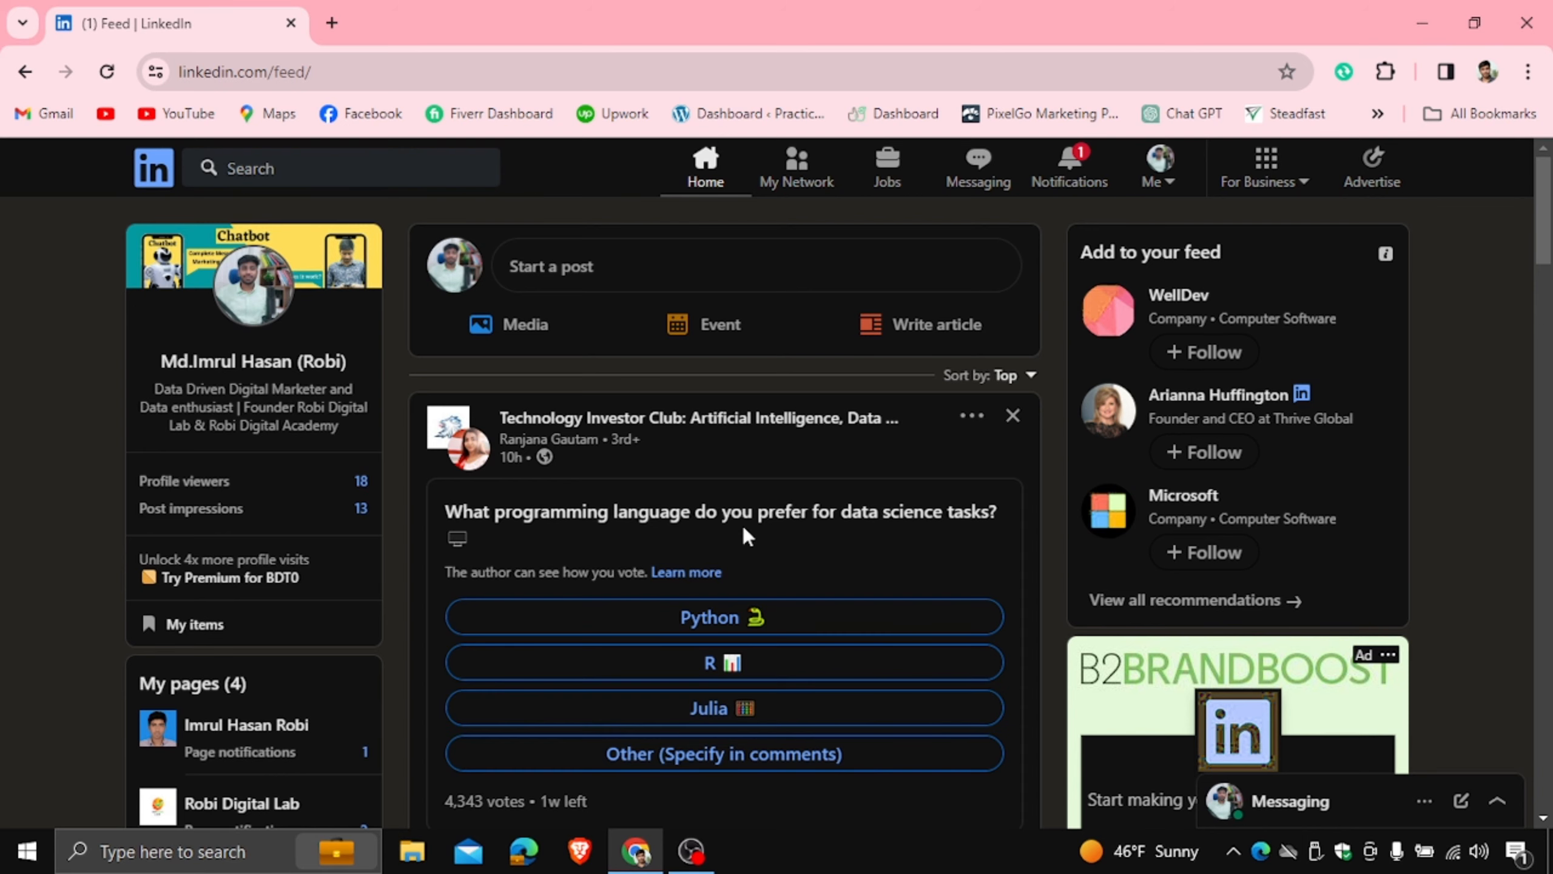
Find the promoted Giesecke+Devrient post in the feed, view the company page it advertises and return to the feed.
scroll(743, 532, down, 5)
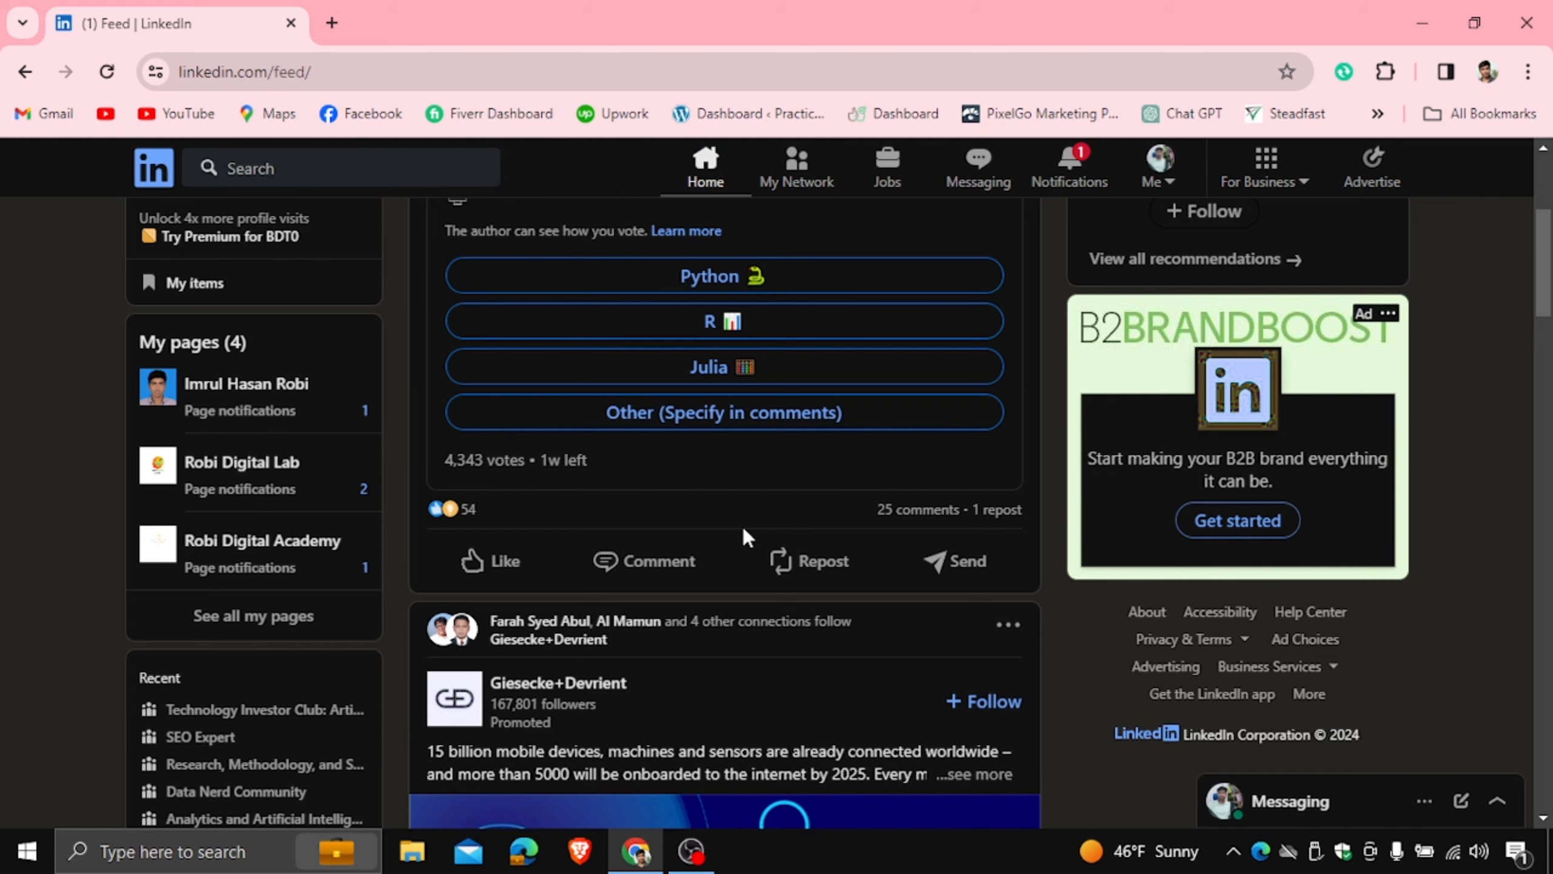
scroll(743, 530, down, 5)
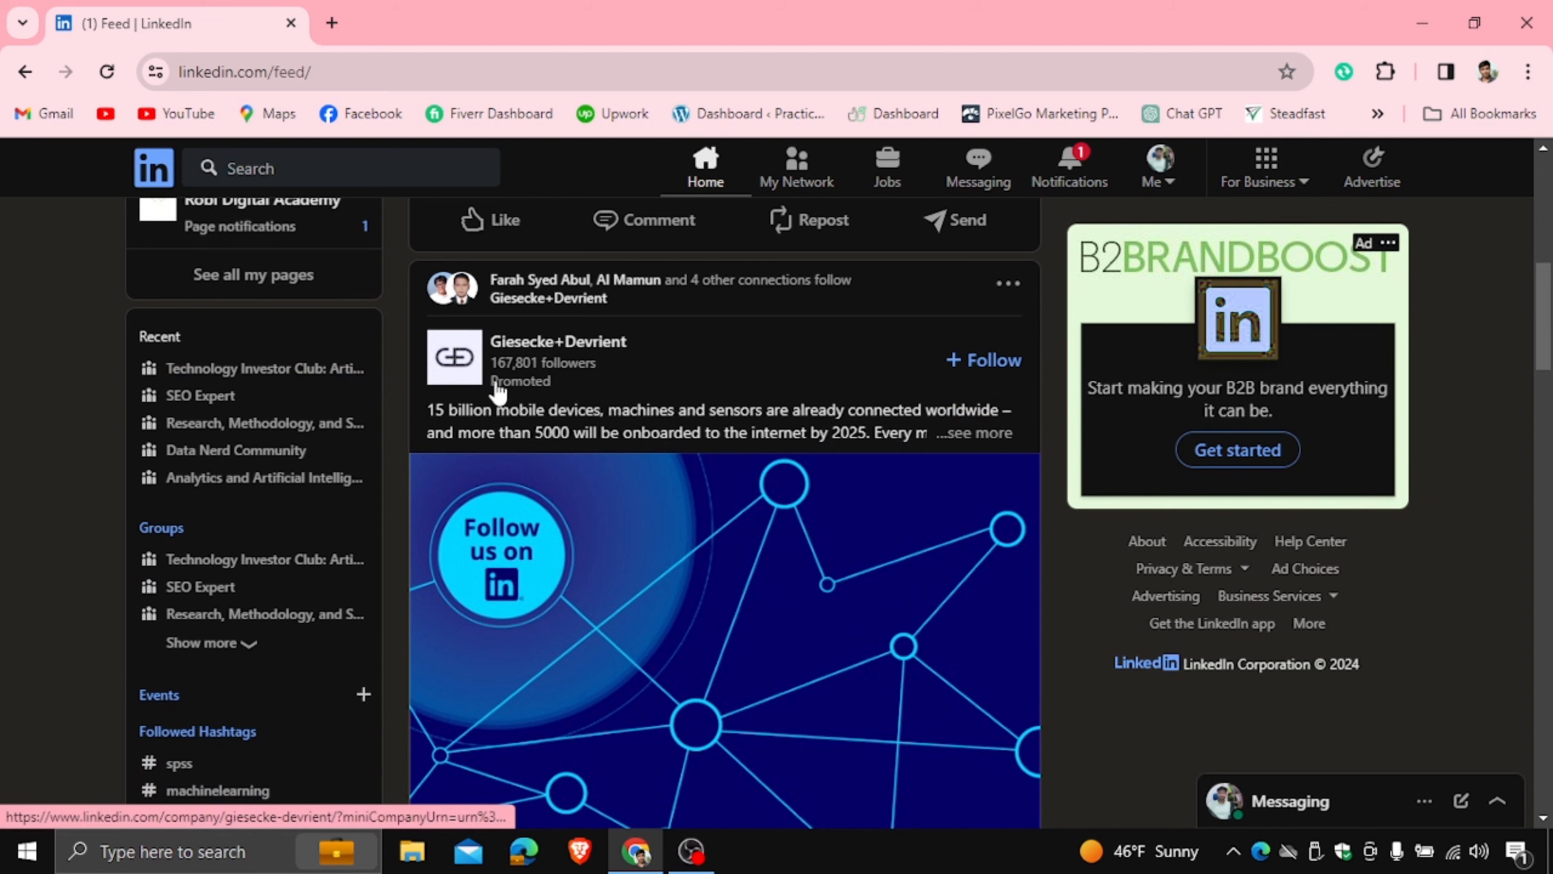
scroll(616, 407, down, 1)
scroll(616, 407, down, 6)
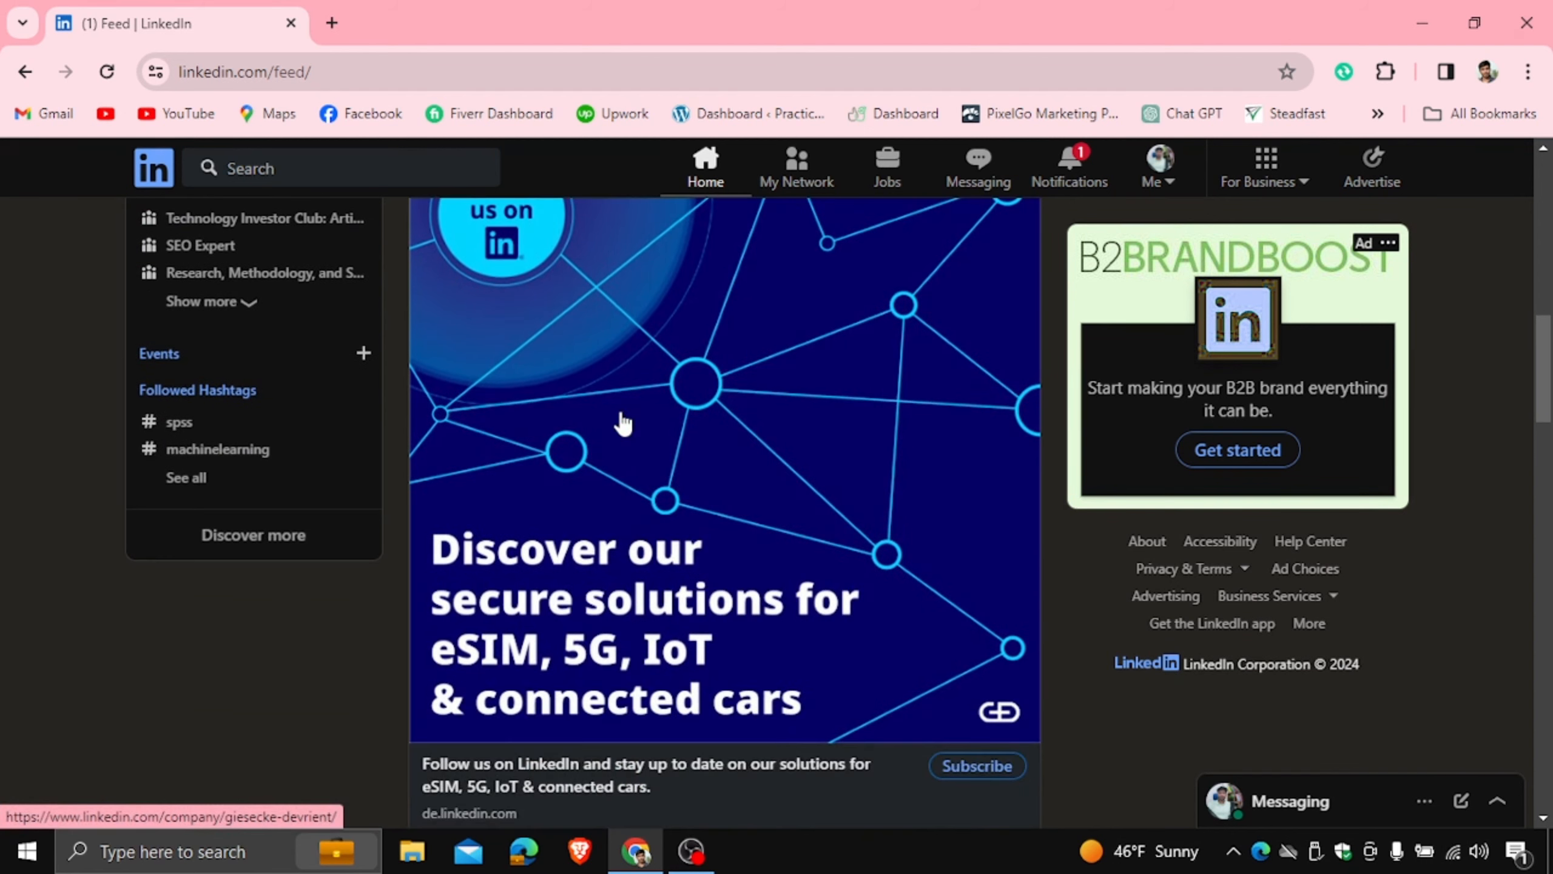
scroll(634, 486, down, 3)
scroll(641, 507, up, 2)
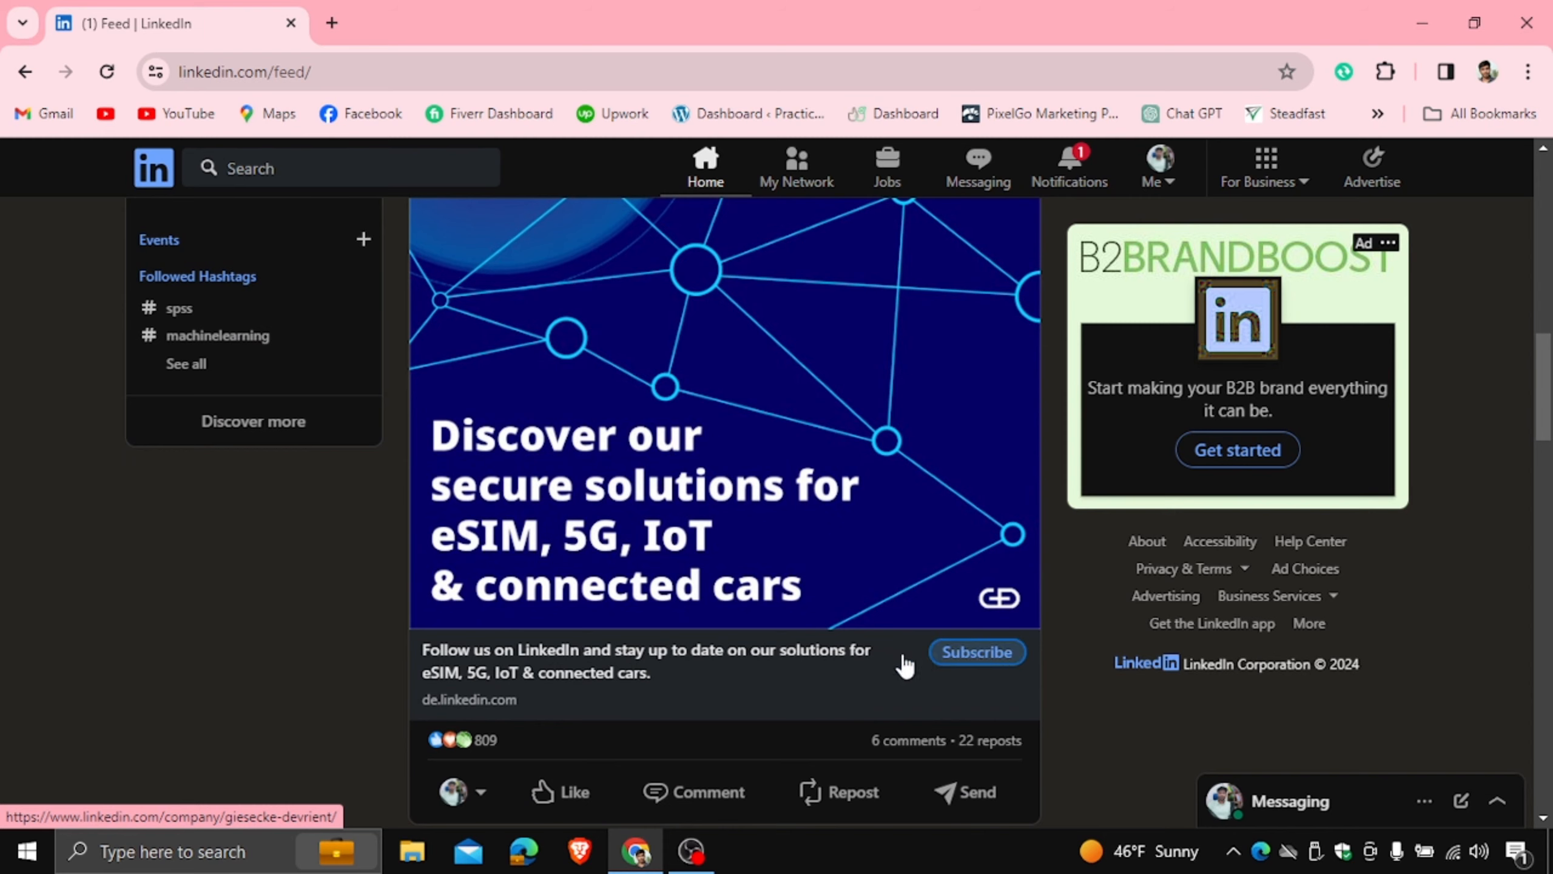
click(820, 671)
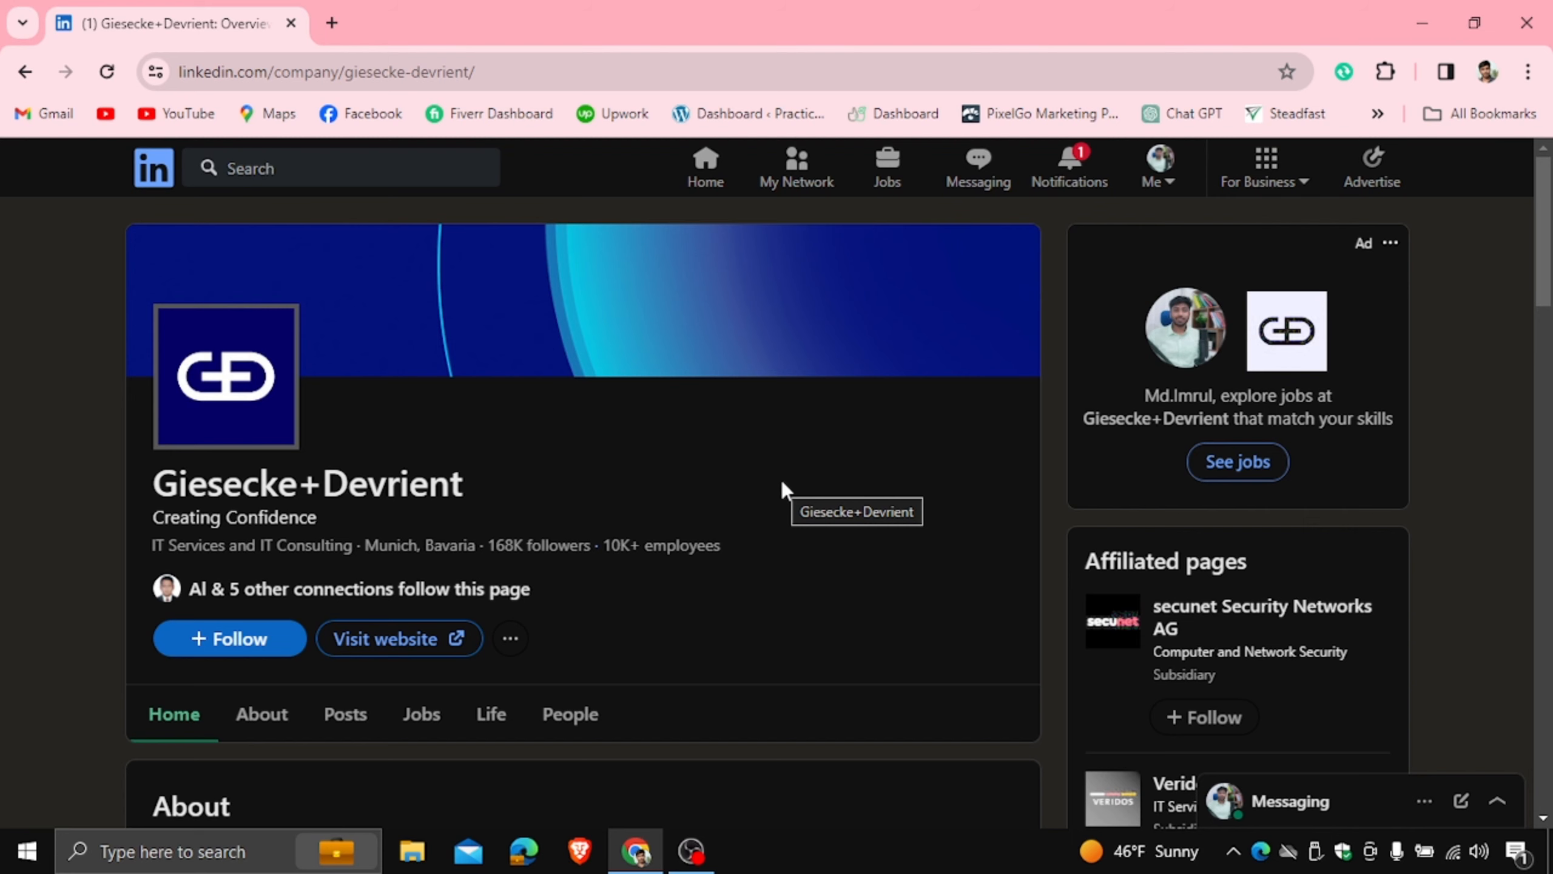
click(23, 72)
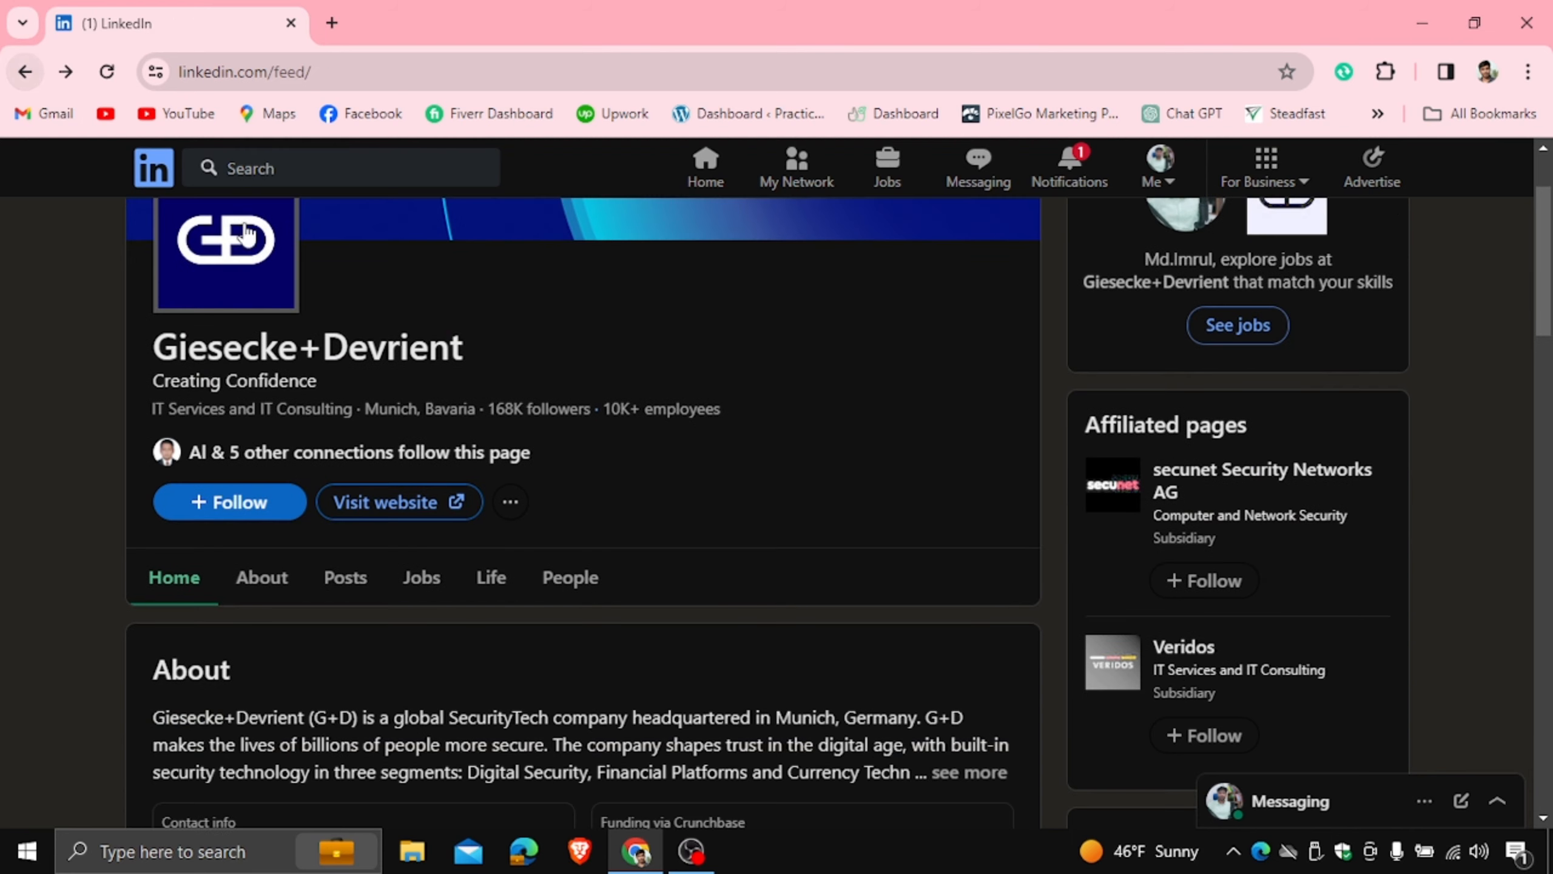
Find the promoted Push.House post further down the feed and examine the landing page behind its ad.
scroll(722, 412, down, 10)
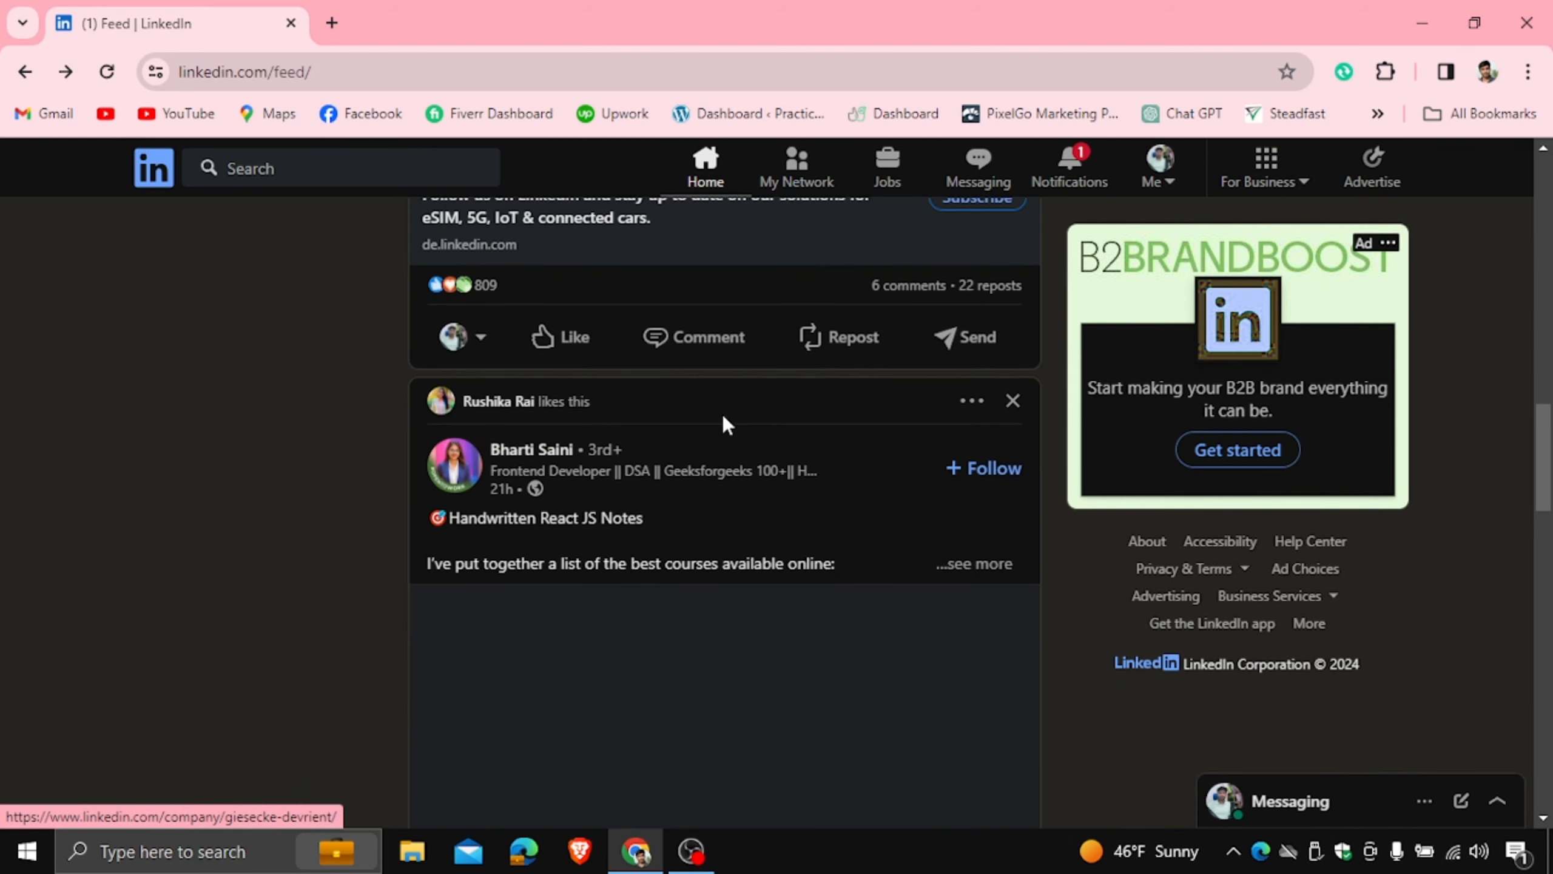
scroll(722, 421, down, 15)
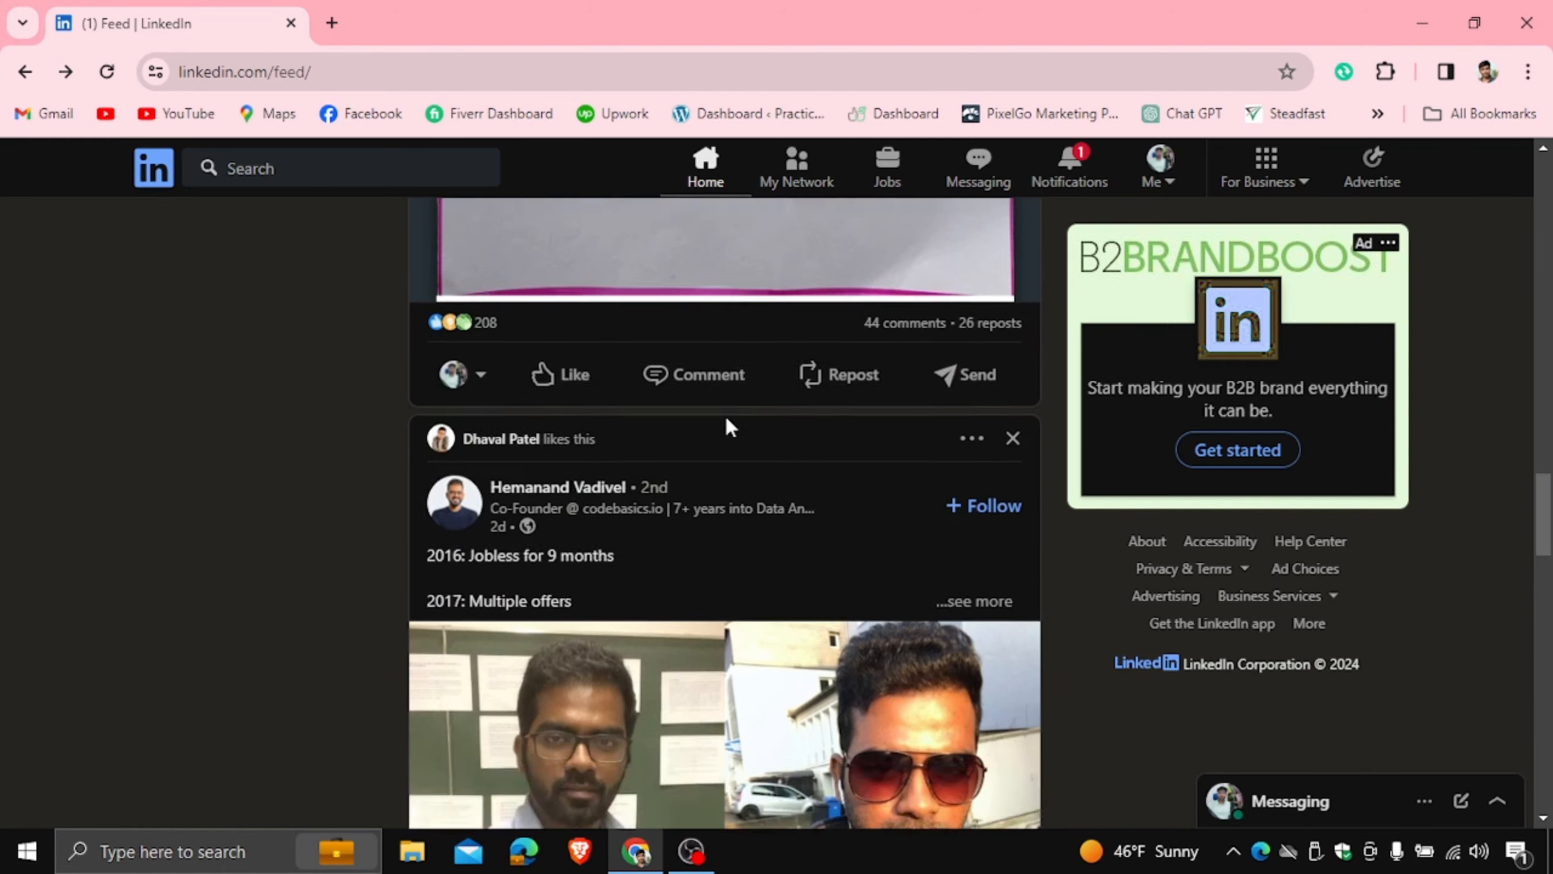
scroll(731, 427, down, 5)
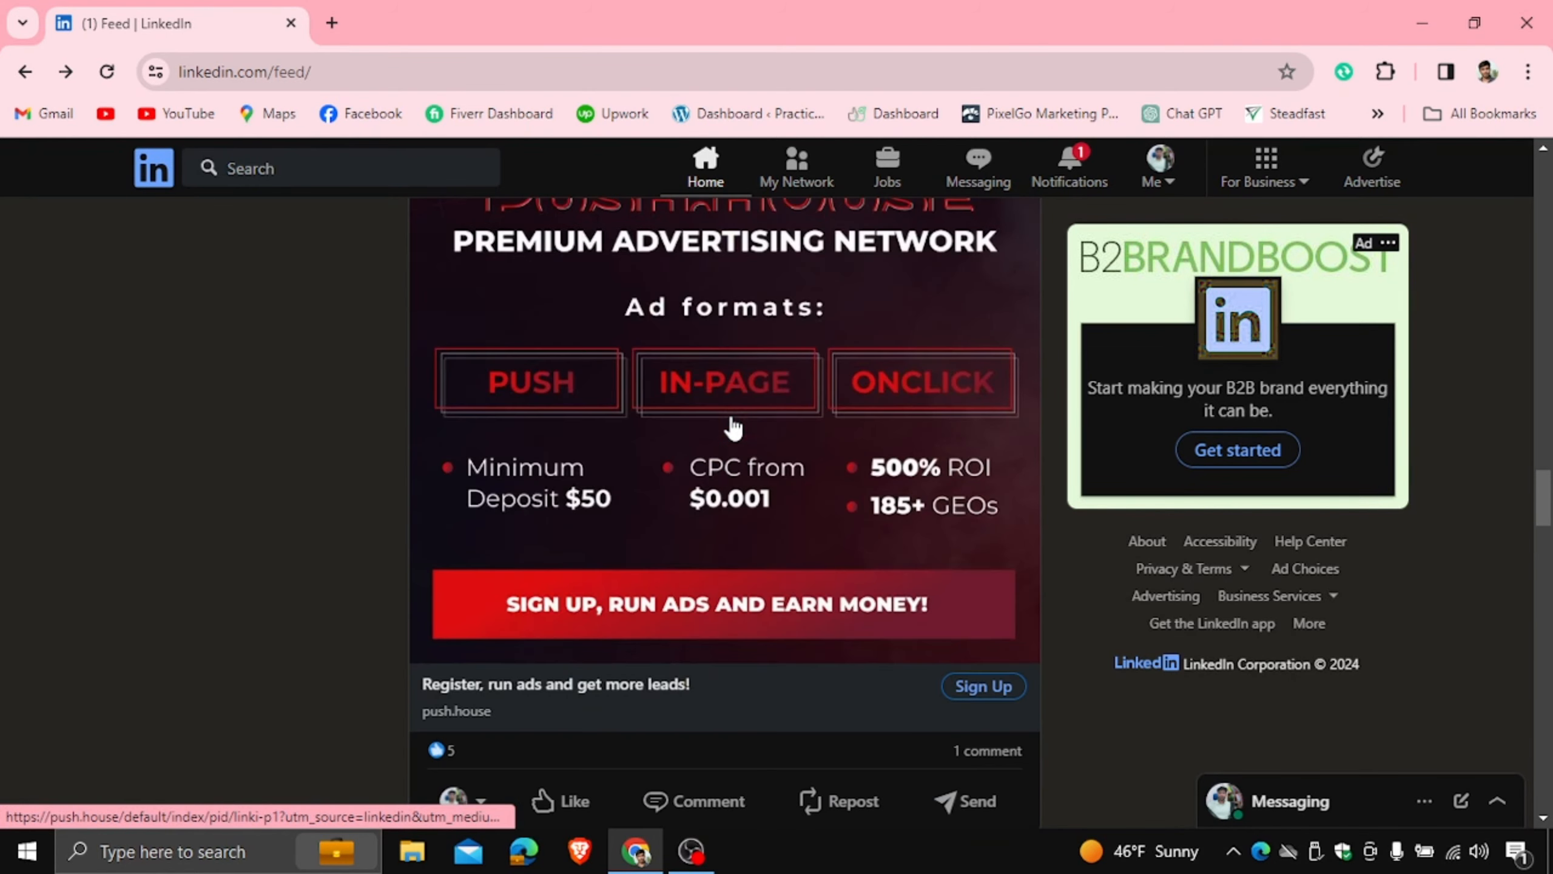
scroll(733, 416, up, 5)
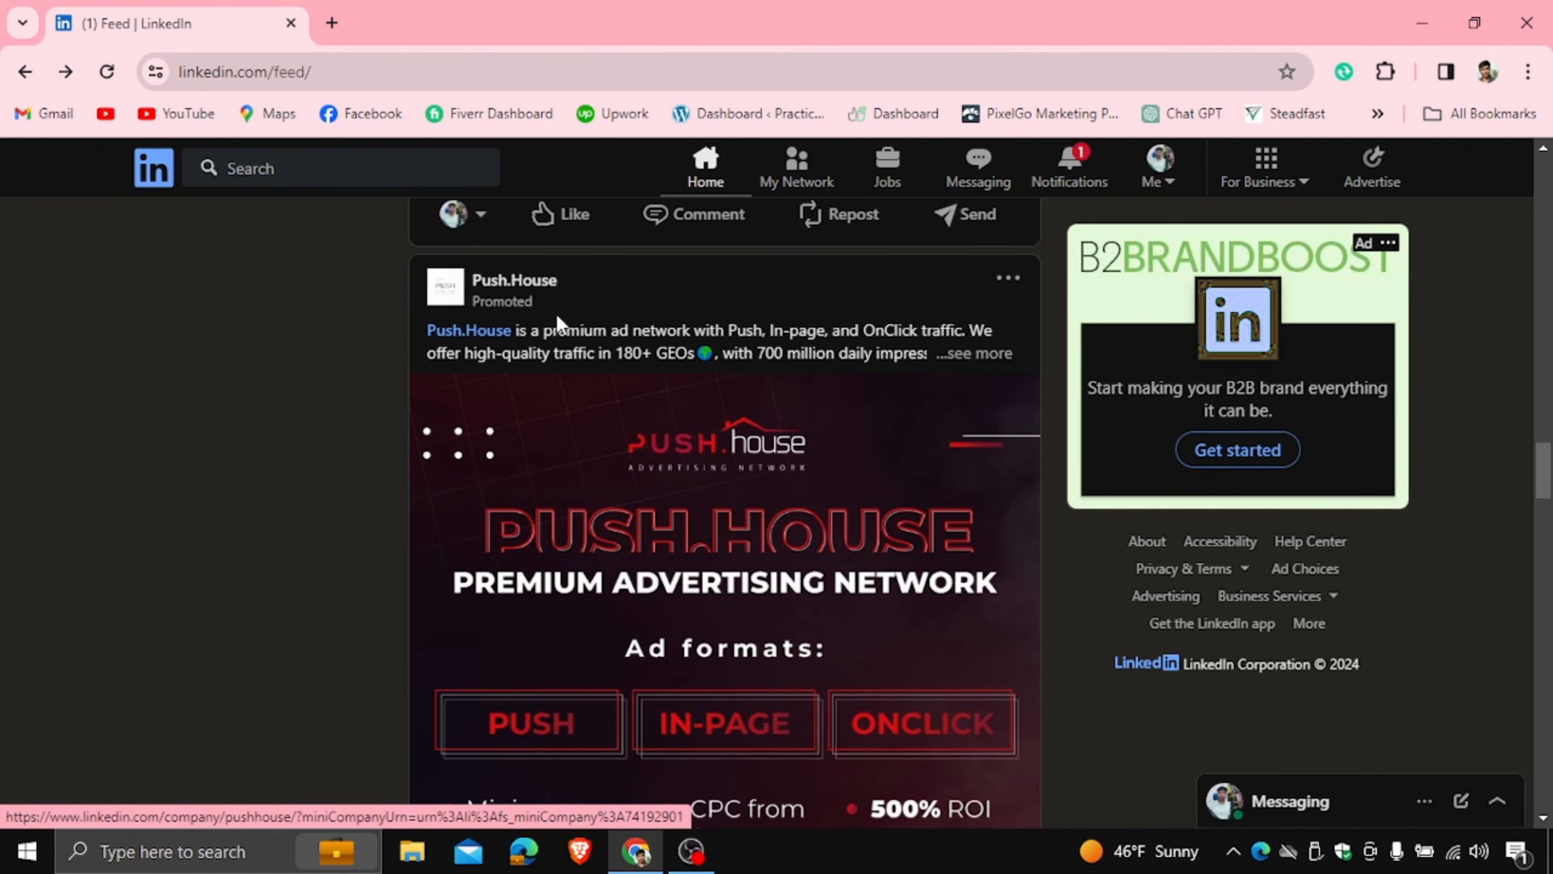
scroll(597, 355, down, 1)
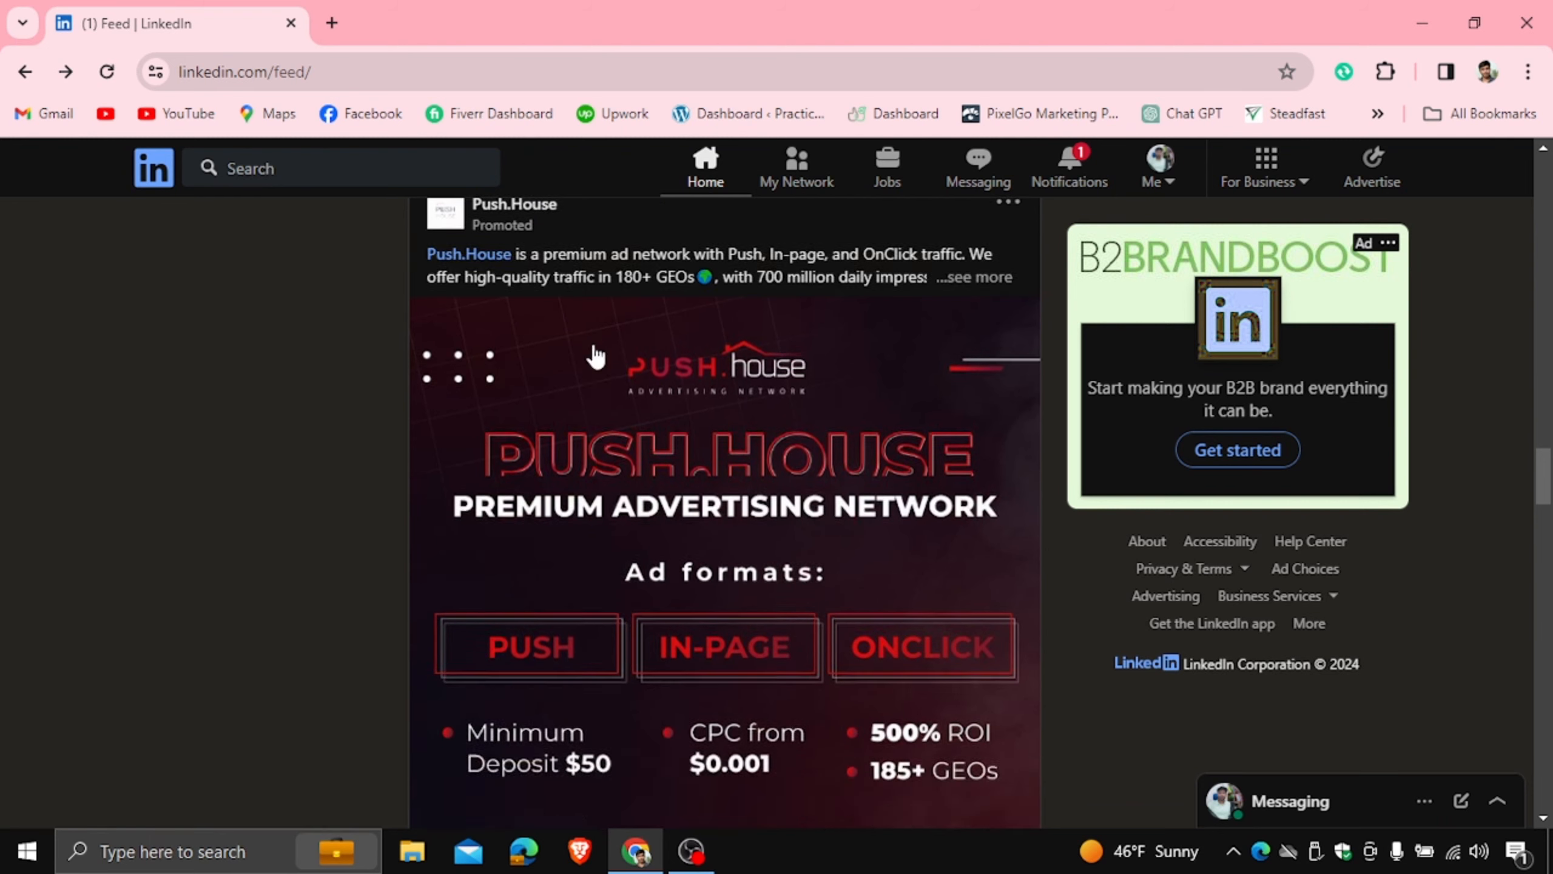
scroll(596, 355, up, 1)
scroll(680, 386, down, 3)
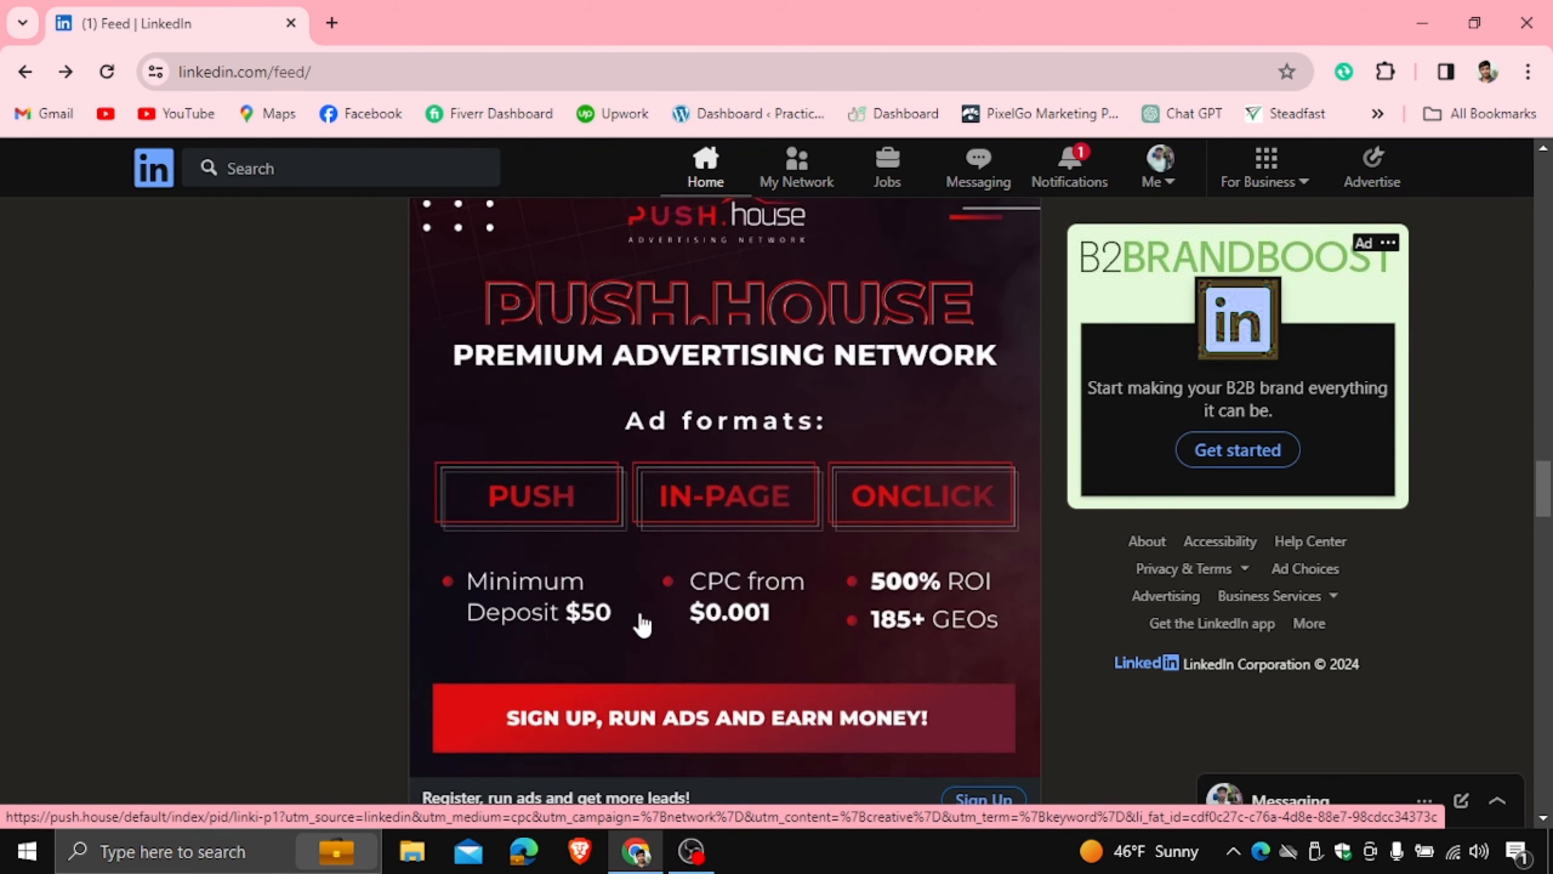
scroll(642, 625, down, 2)
click(575, 688)
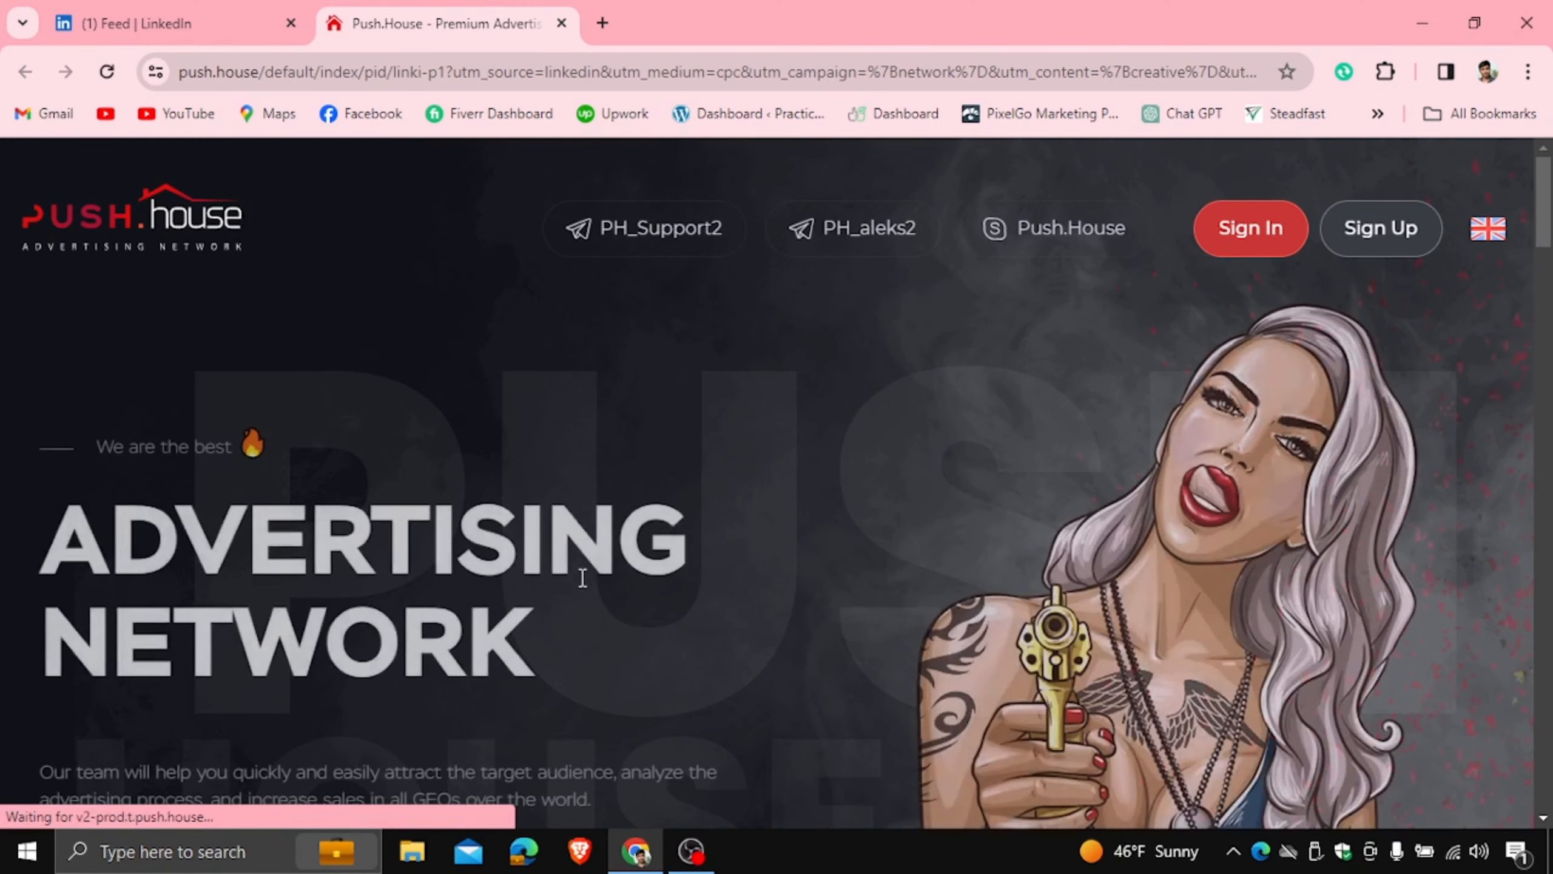
scroll(582, 564, down, 10)
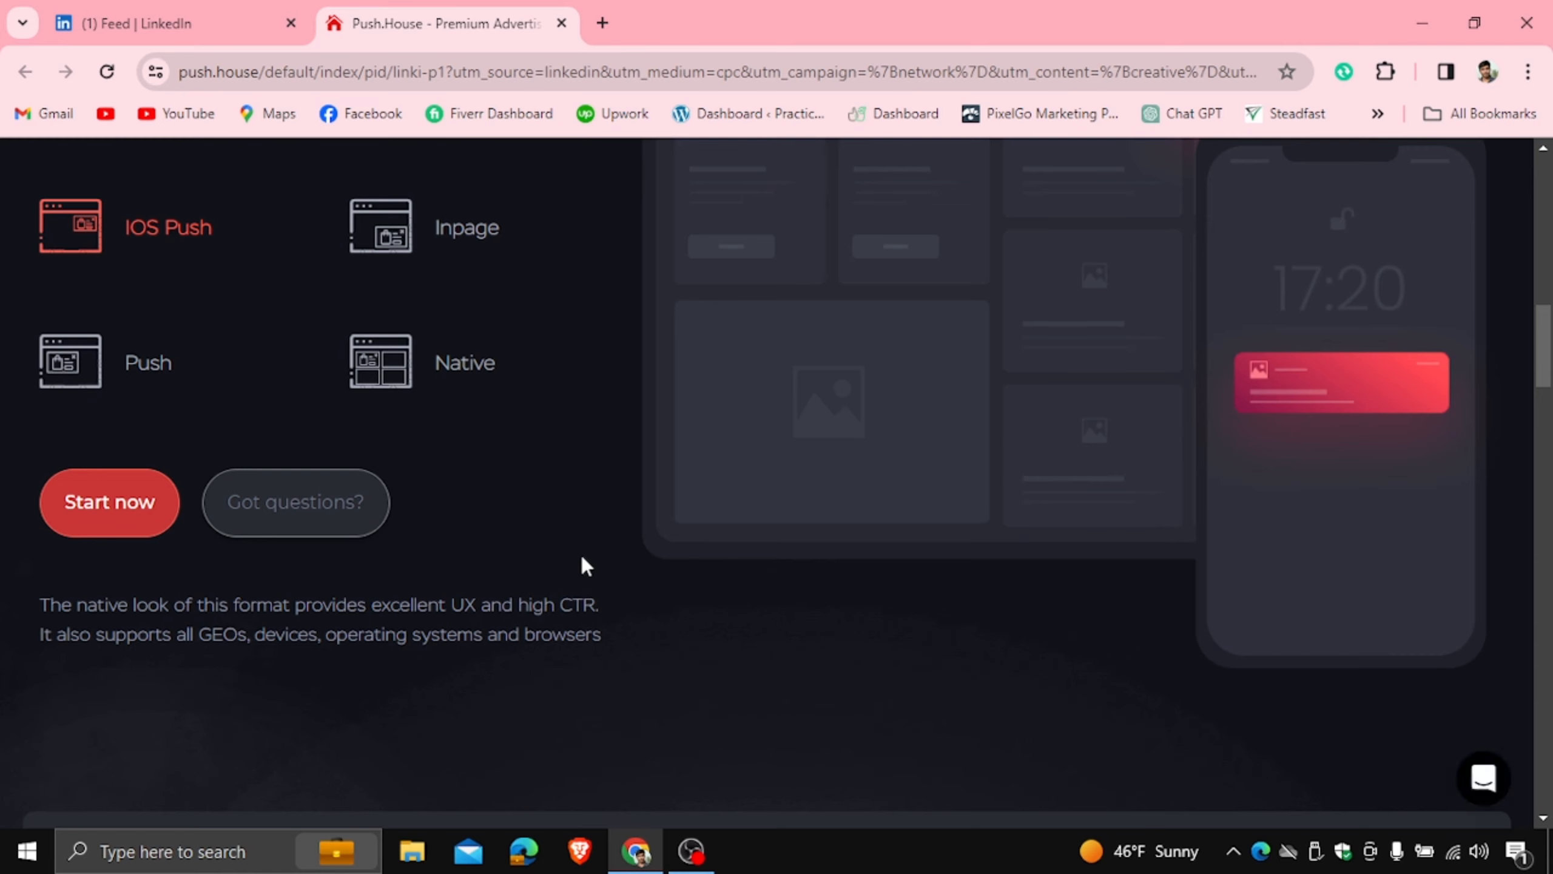
Go from the LinkedIn feed to Campaign Manager, close the Push.House page and open the Robi Digital Lab ad account.
click(167, 18)
scroll(612, 385, down, 5)
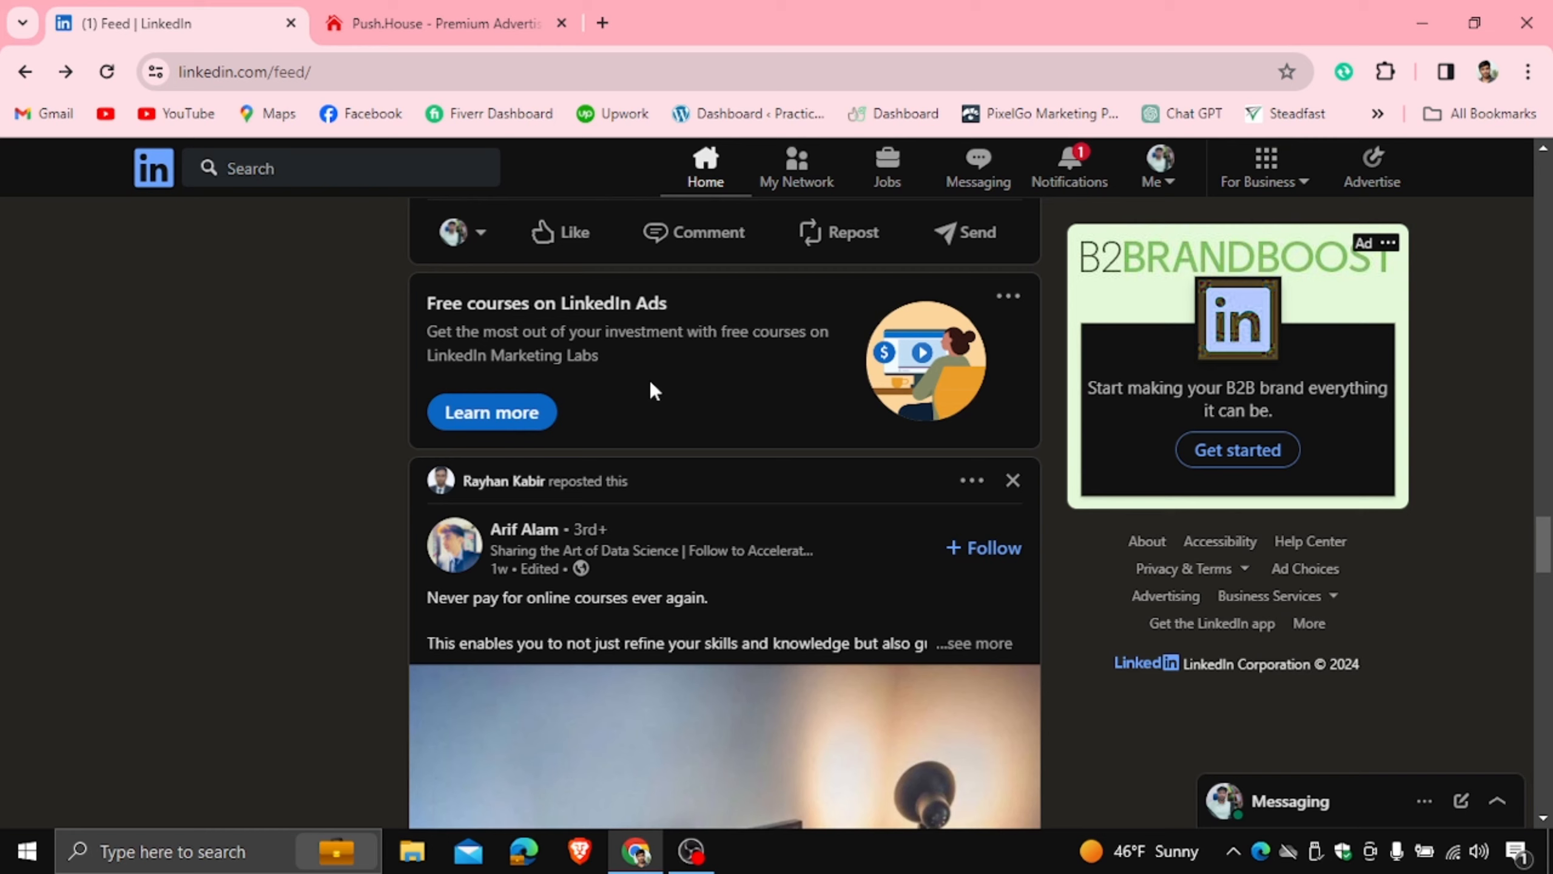
click(1346, 174)
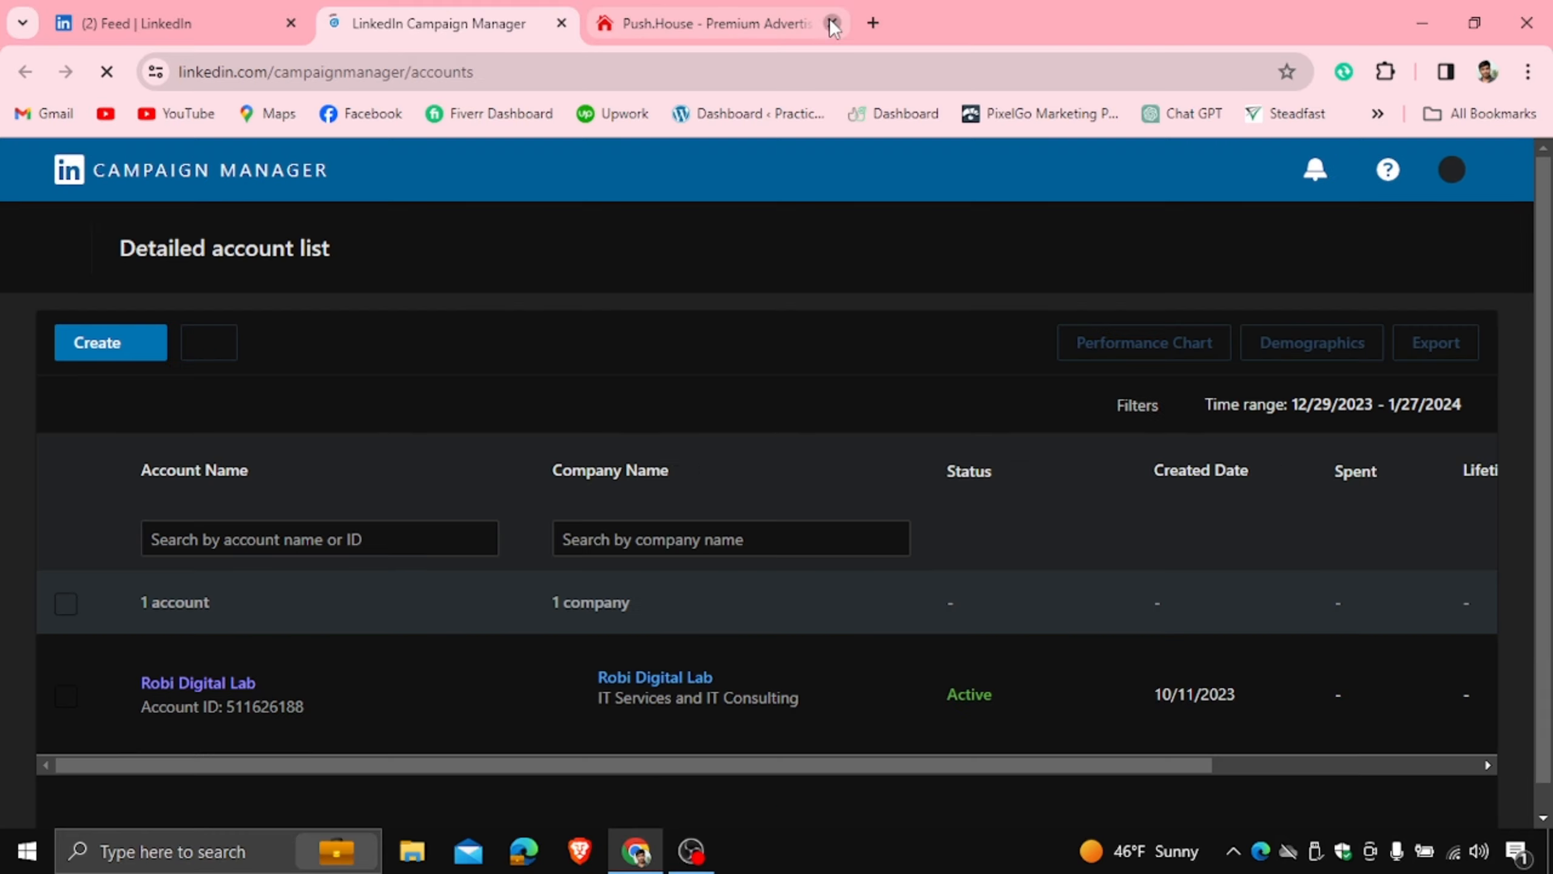
click(832, 23)
scroll(683, 247, down, 1)
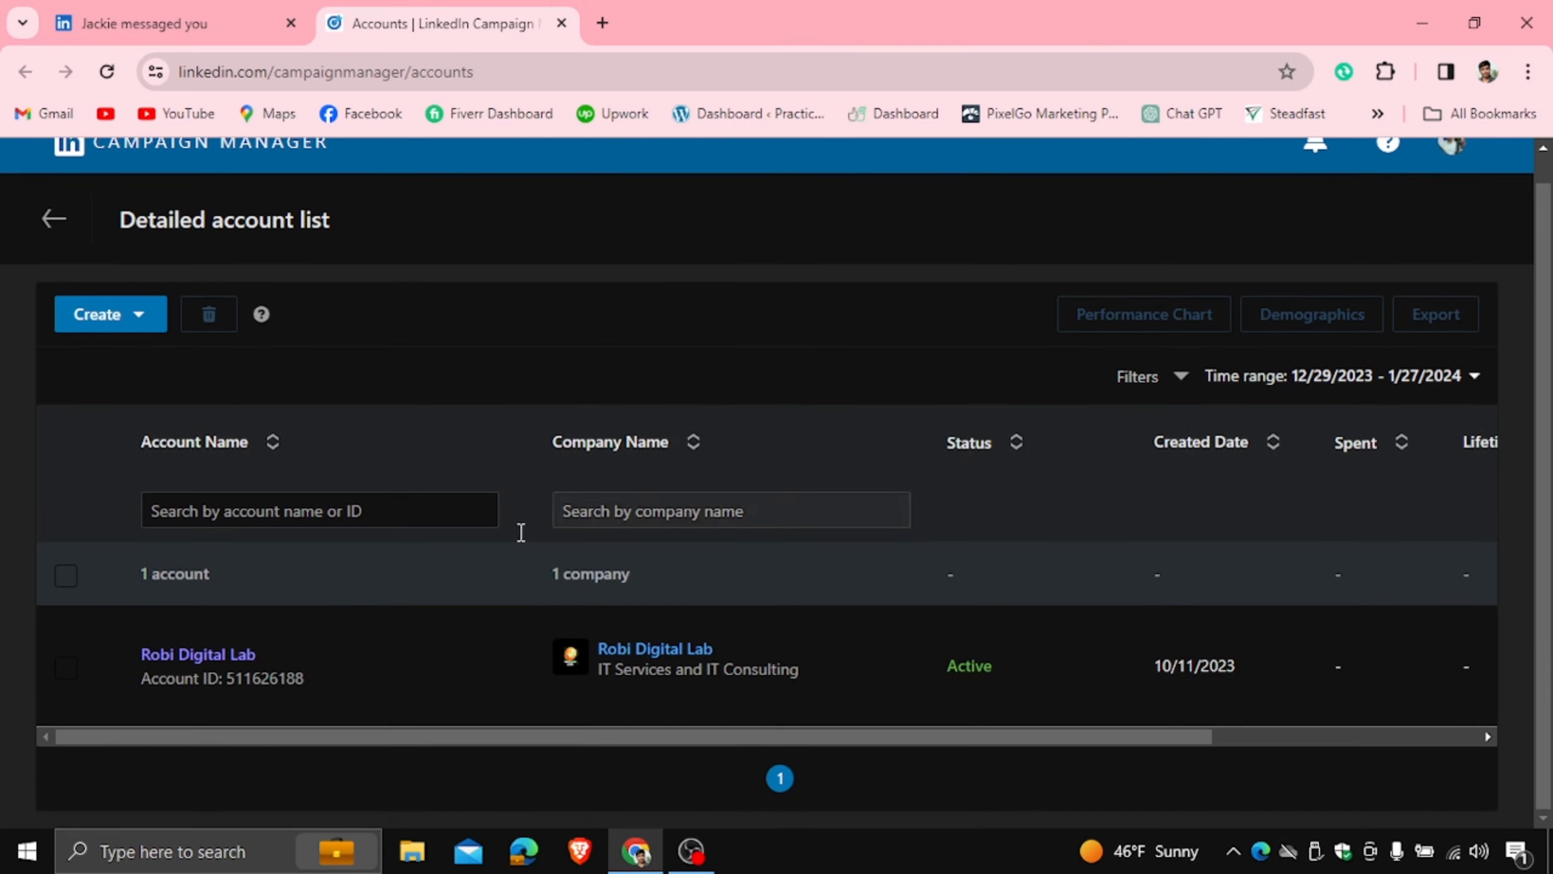
click(196, 655)
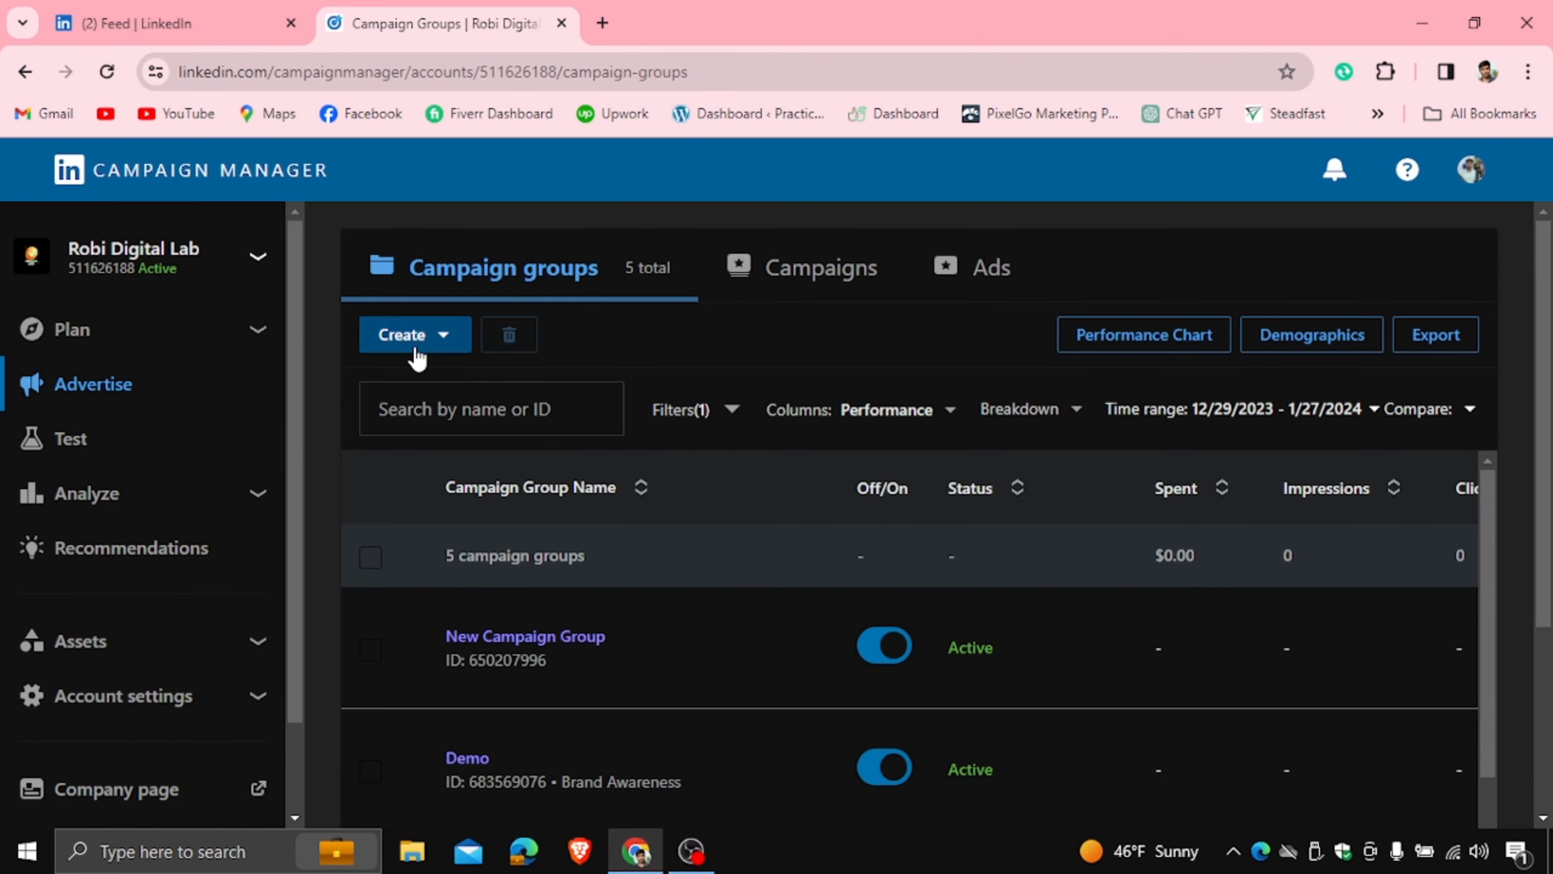
Start creating a new campaign in the Robi Digital Lab account.
click(437, 338)
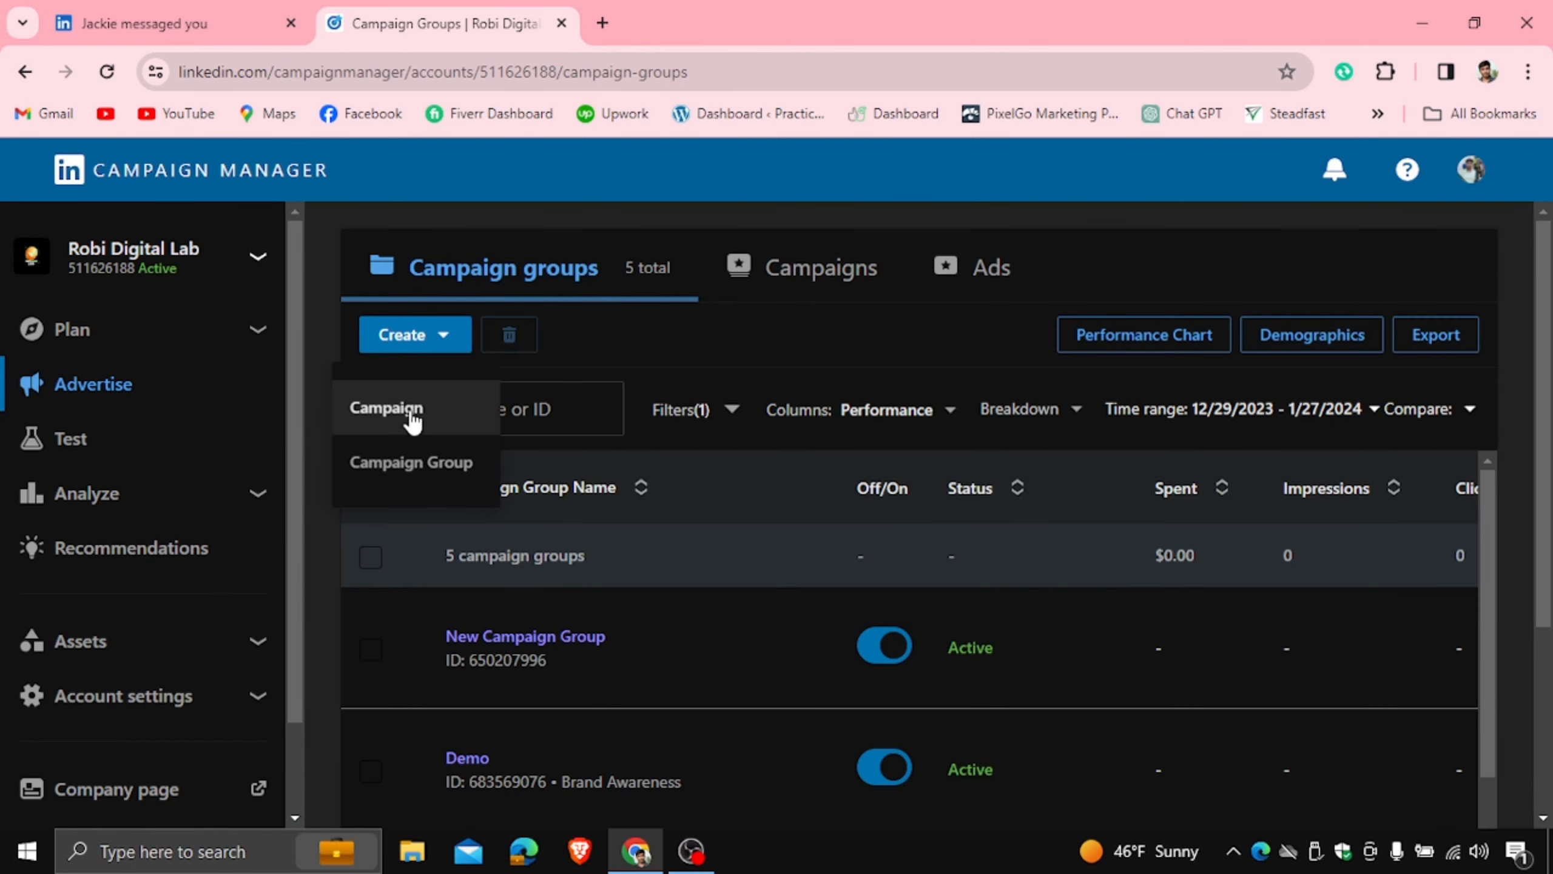
click(395, 409)
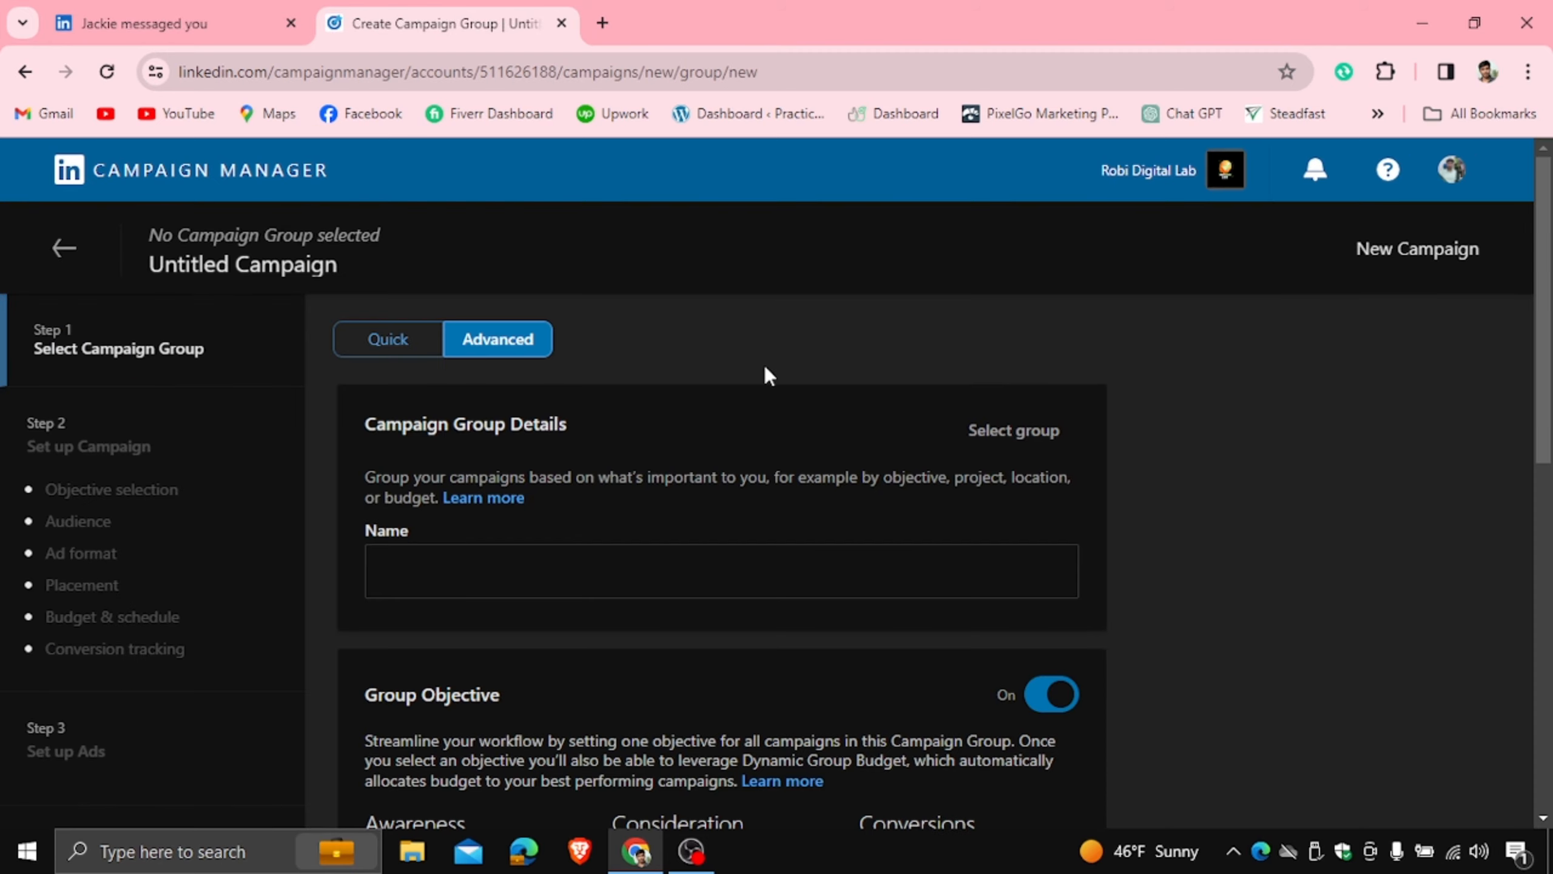
scroll(764, 364, down, 6)
scroll(765, 367, up, 4)
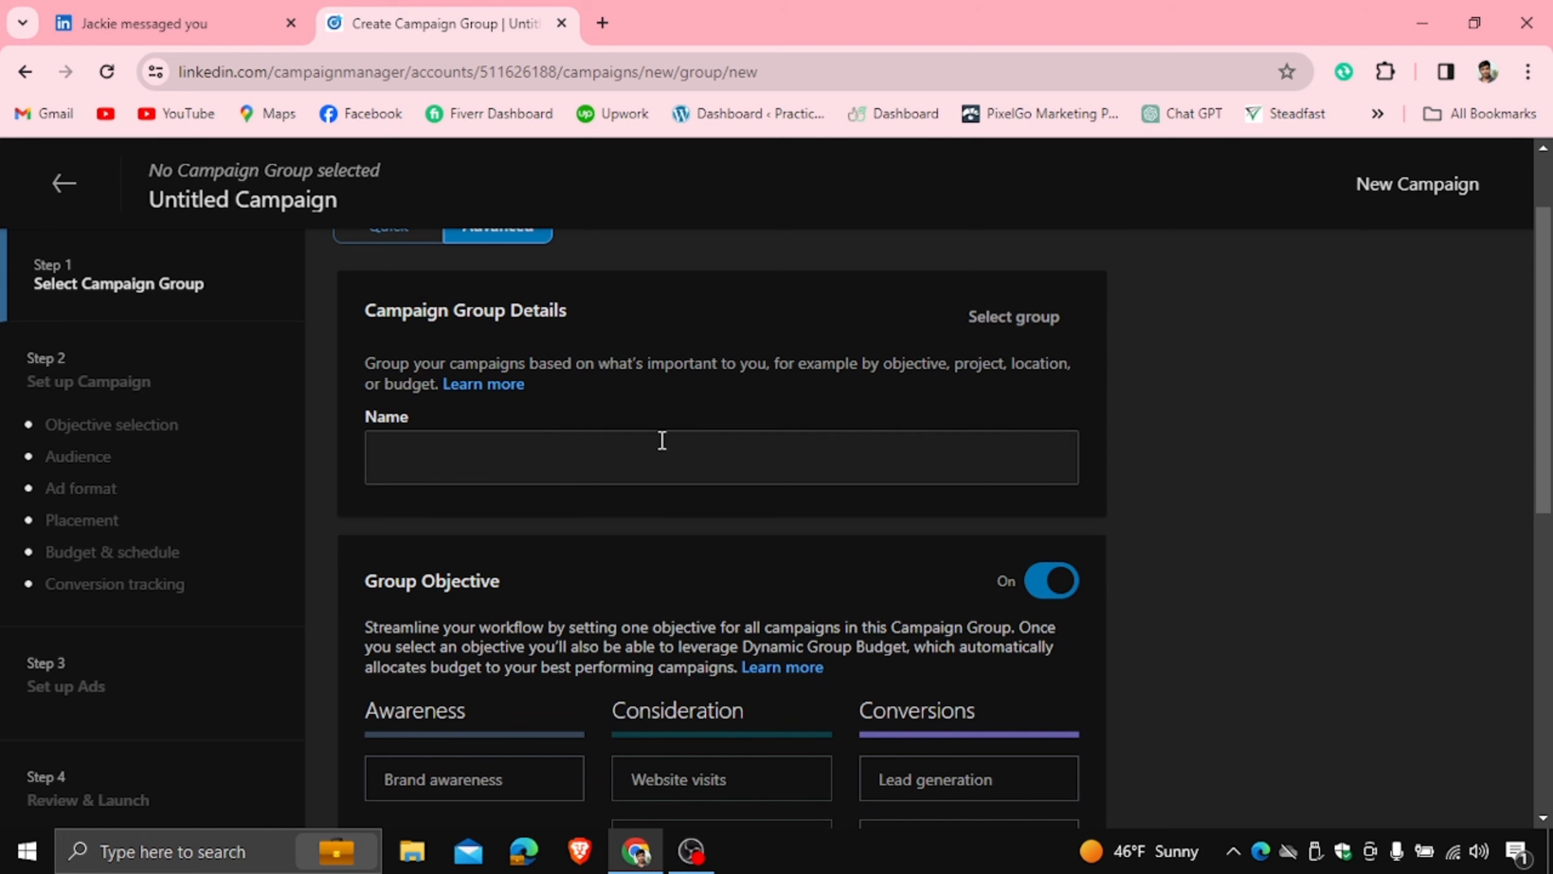
Examine the group objectives offered under Awareness, Consideration and Conversions.
scroll(658, 442, down, 5)
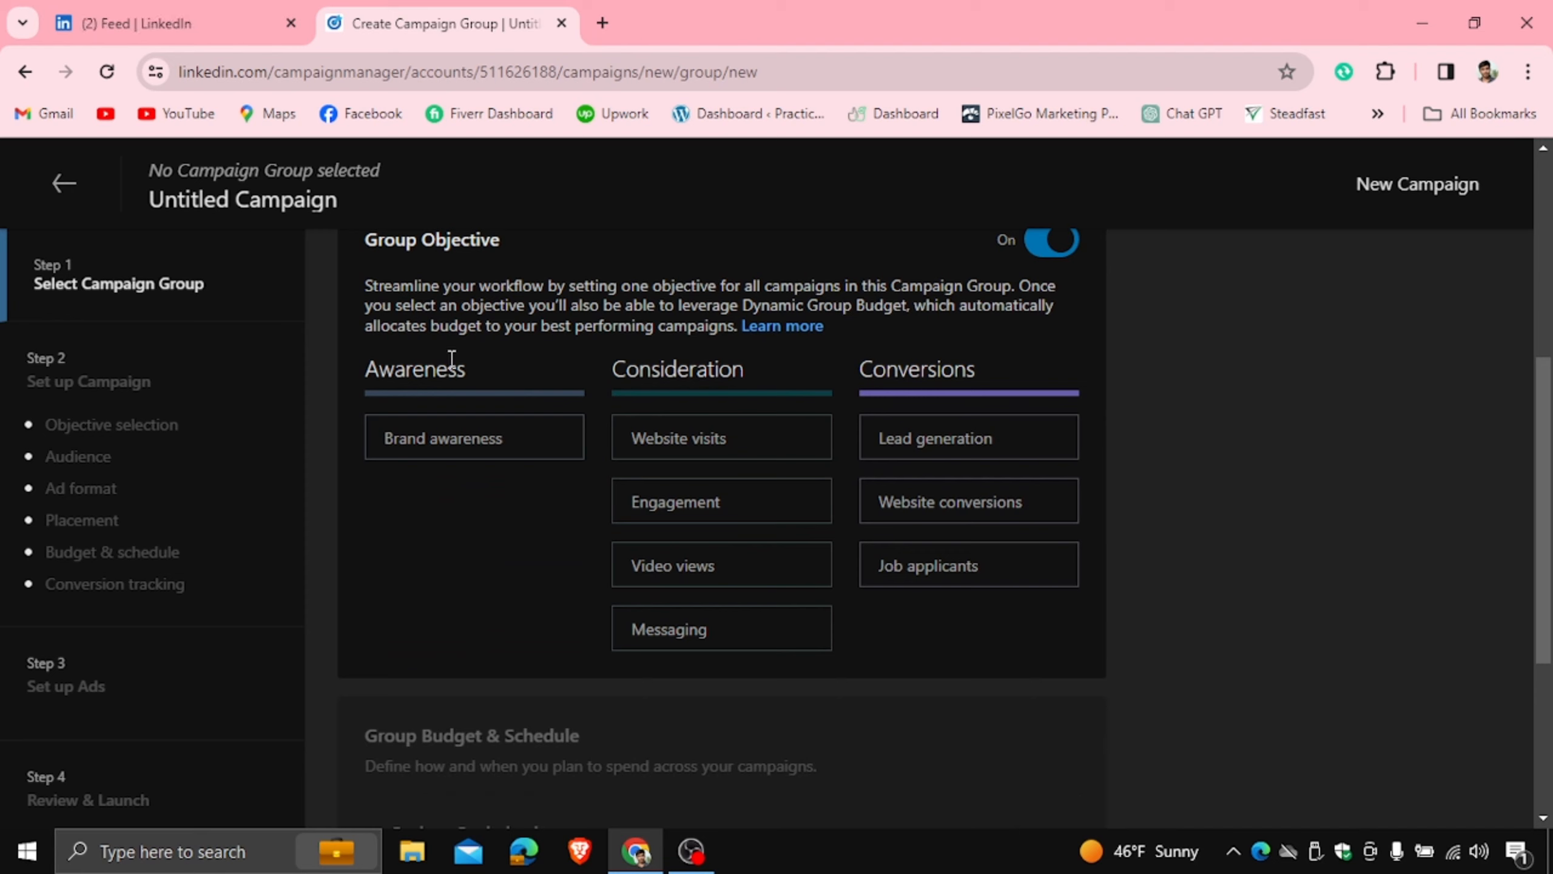
drag(367, 369, 492, 364)
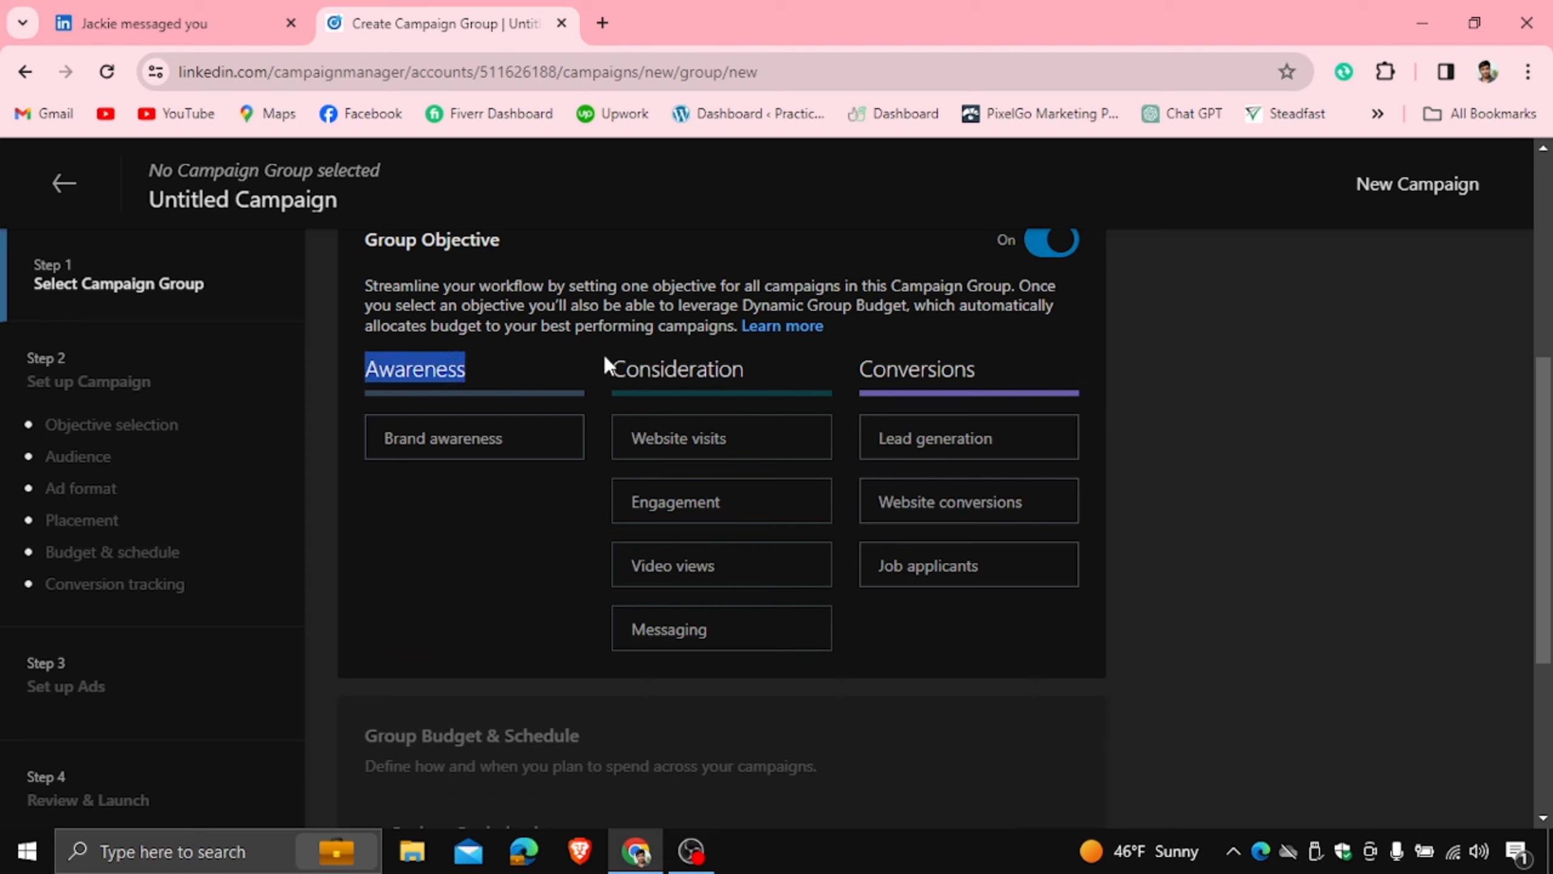
drag(625, 367, 717, 366)
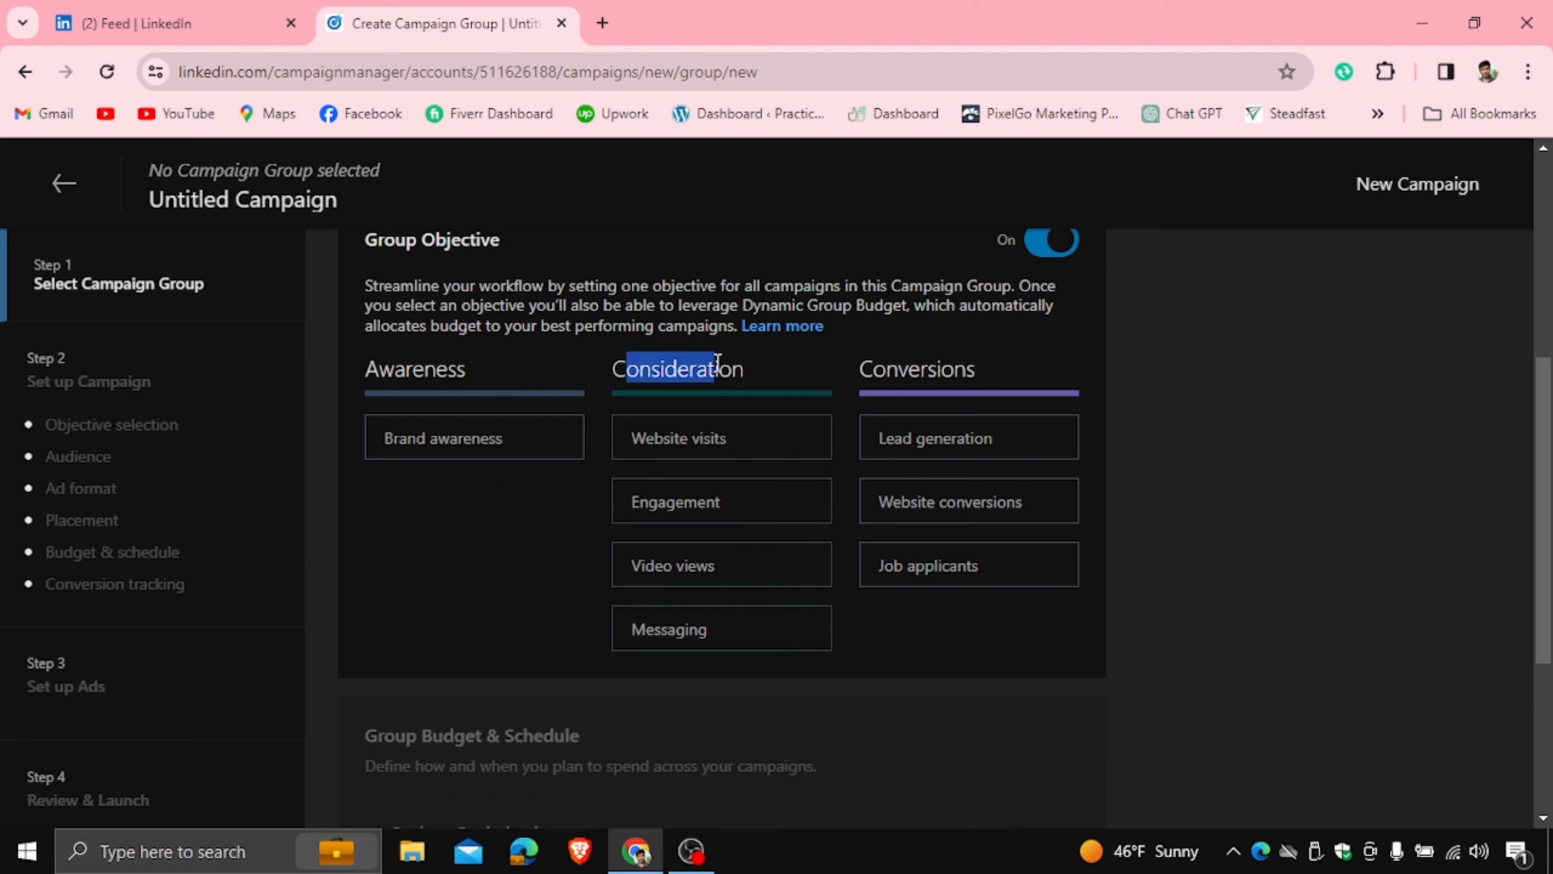
drag(871, 367, 977, 376)
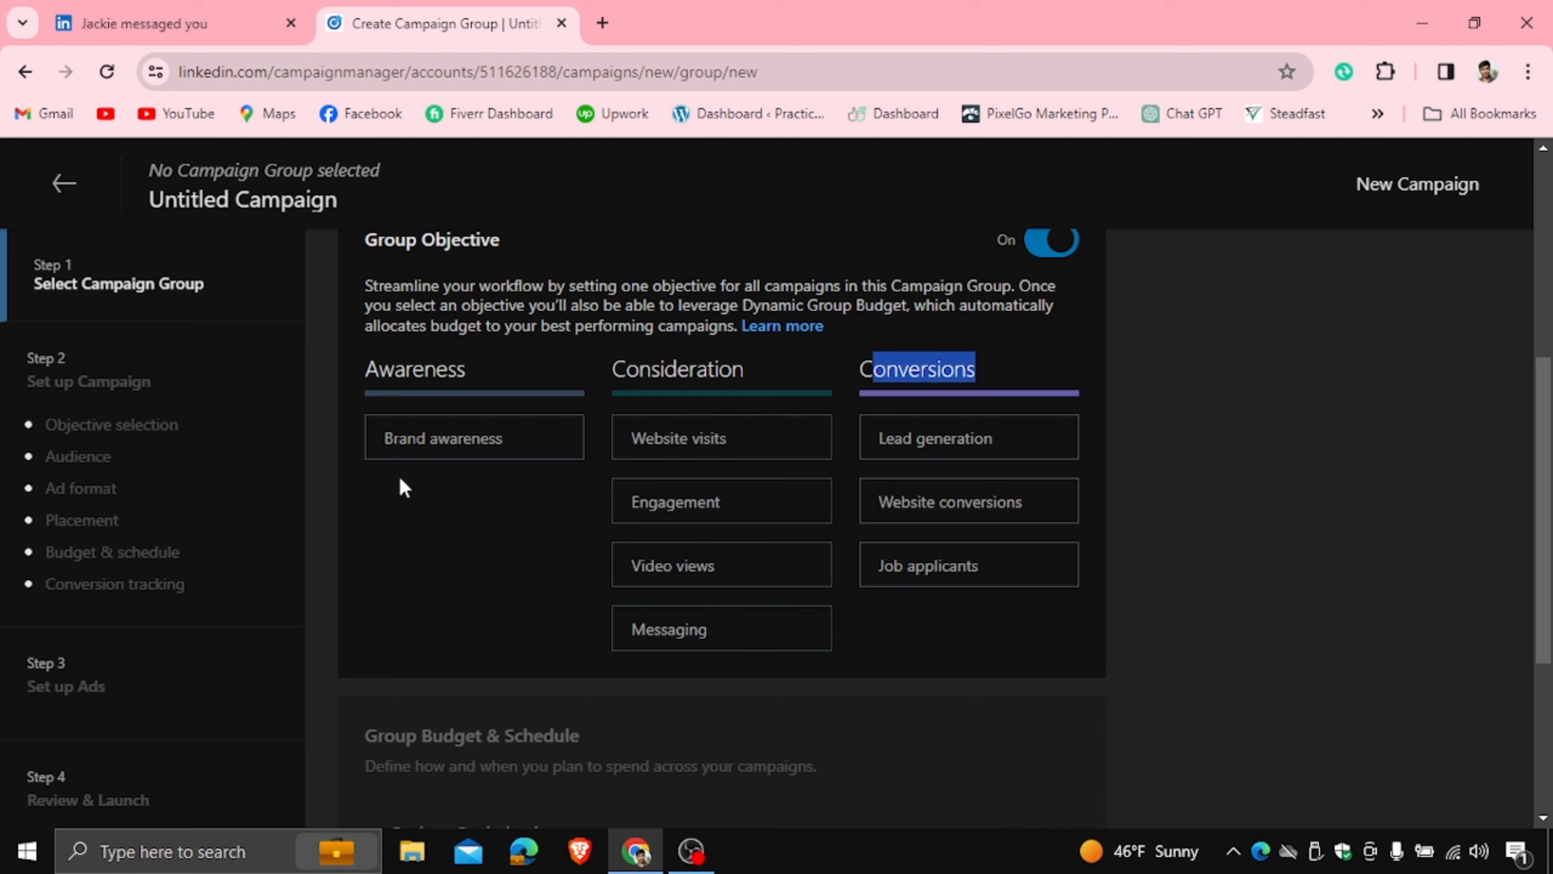
mouse_move(416, 454)
mouse_move(944, 453)
click(383, 537)
mouse_move(672, 582)
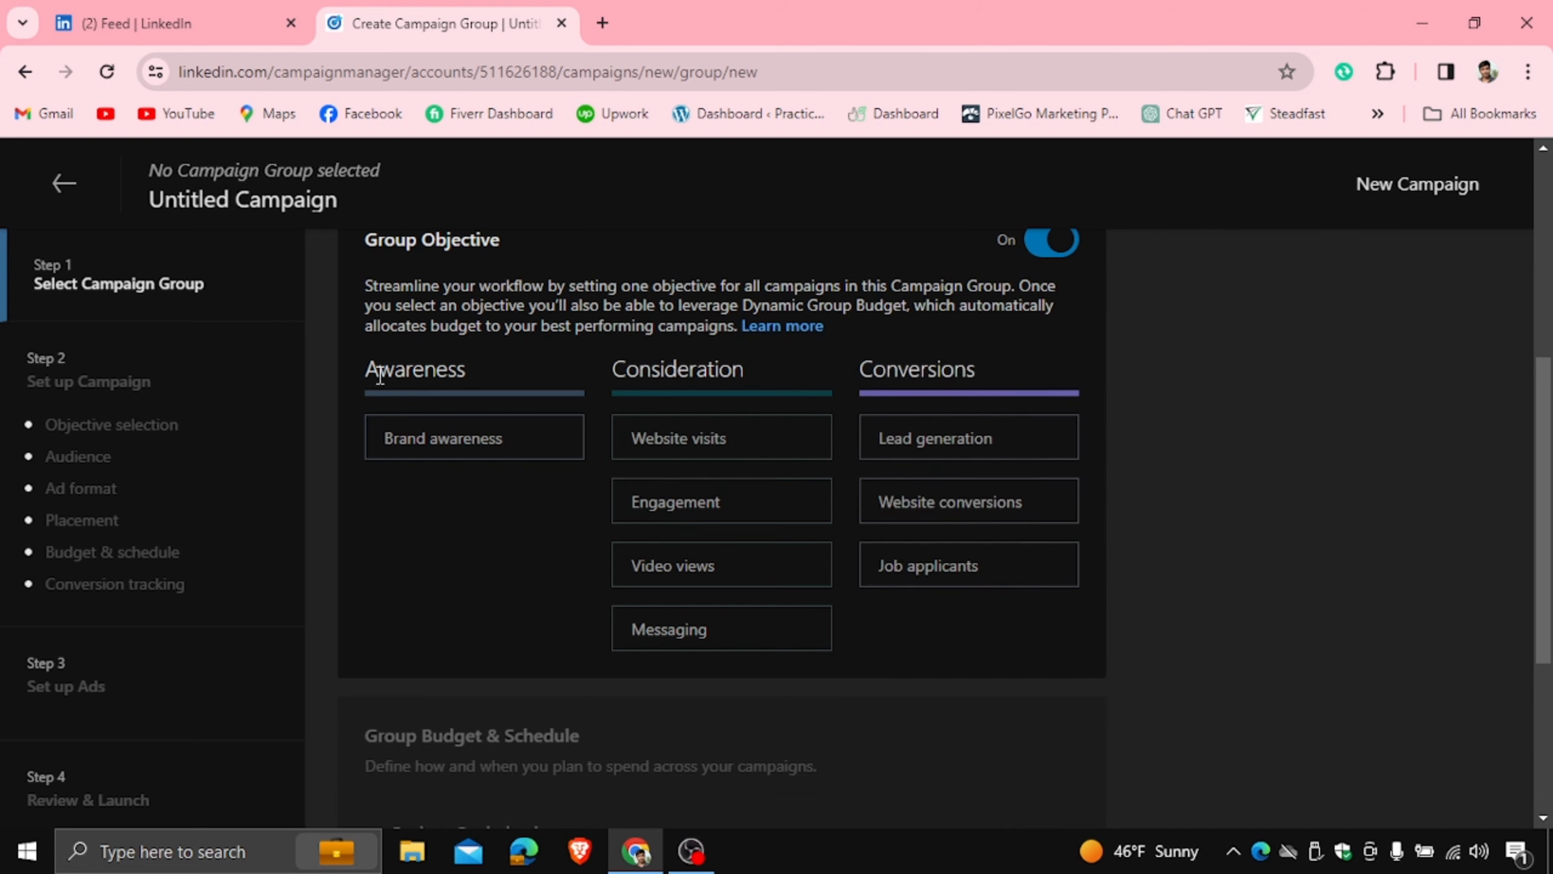
drag(364, 364, 466, 366)
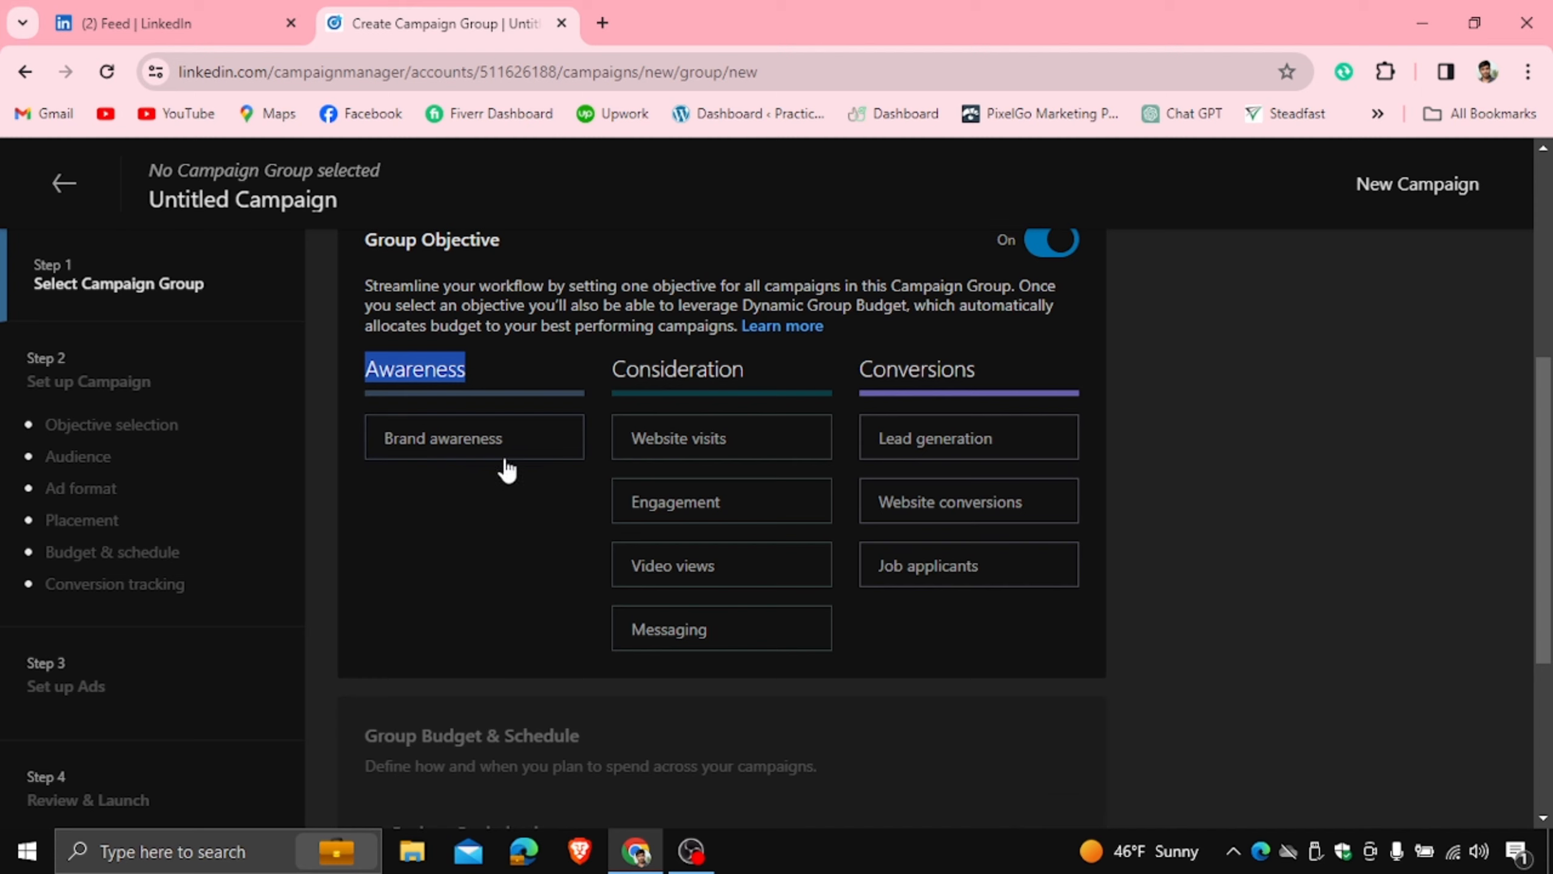
mouse_move(510, 460)
drag(863, 363, 994, 369)
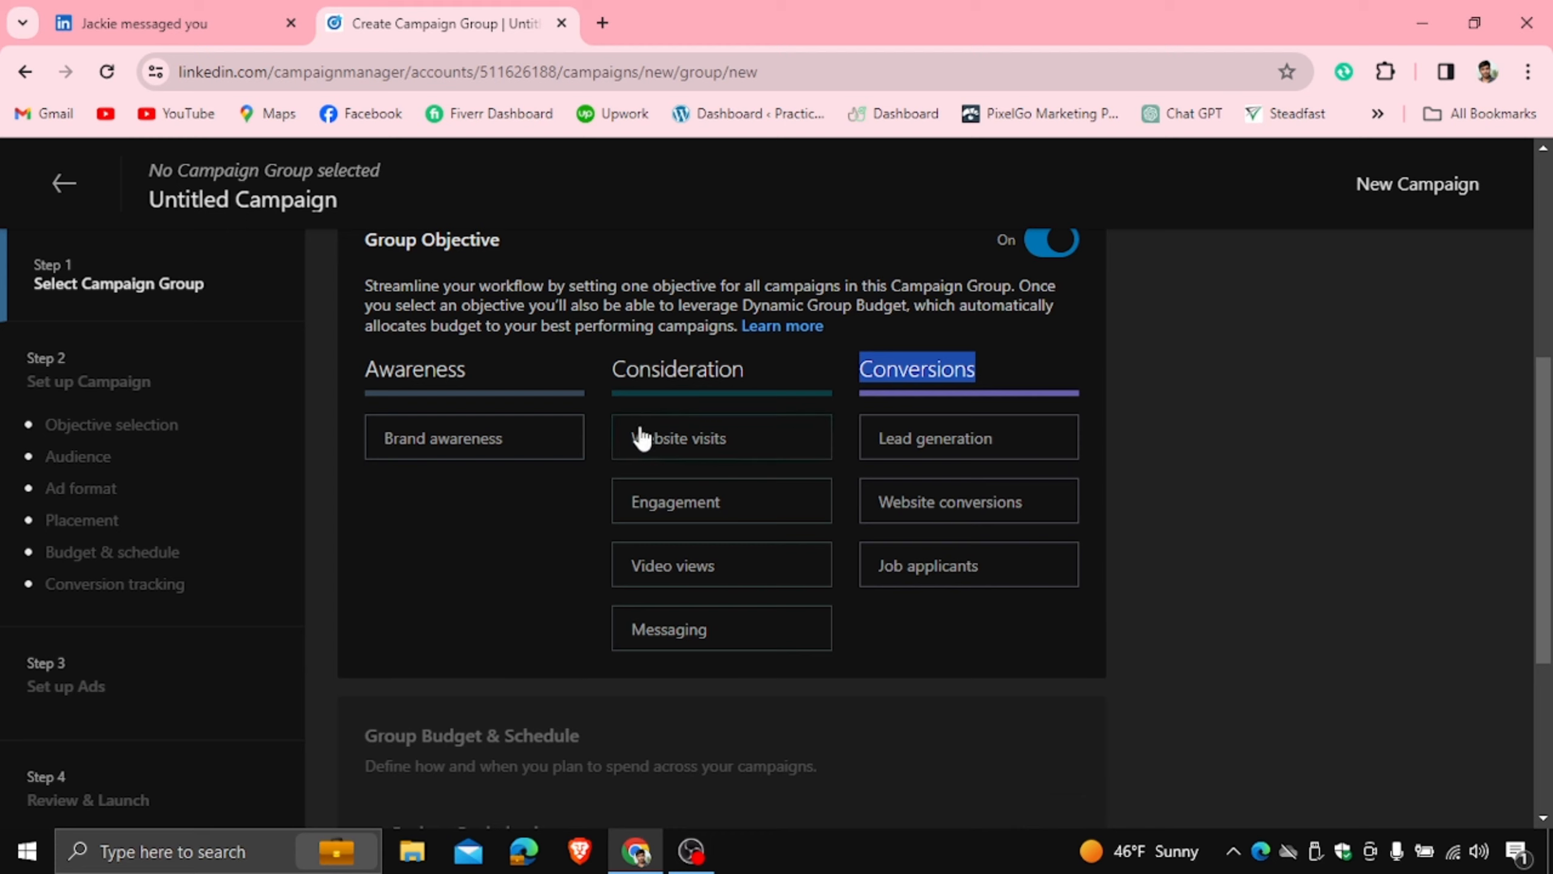
mouse_move(433, 458)
Choose Brand awareness as the group objective and turn on Budget Optimization for the campaign group.
click(465, 445)
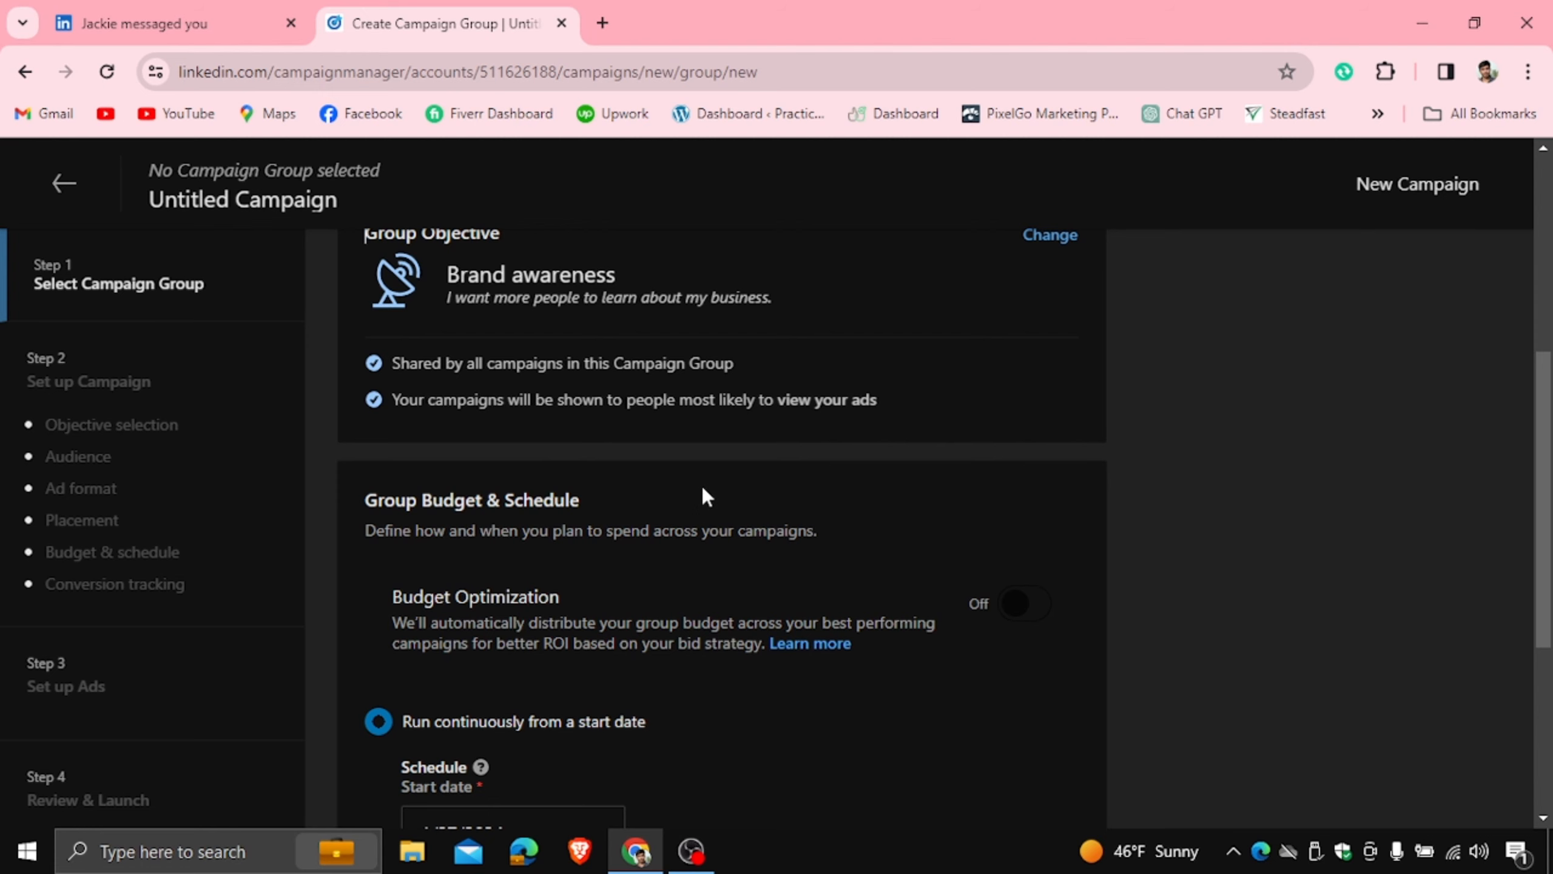
scroll(704, 490, down, 2)
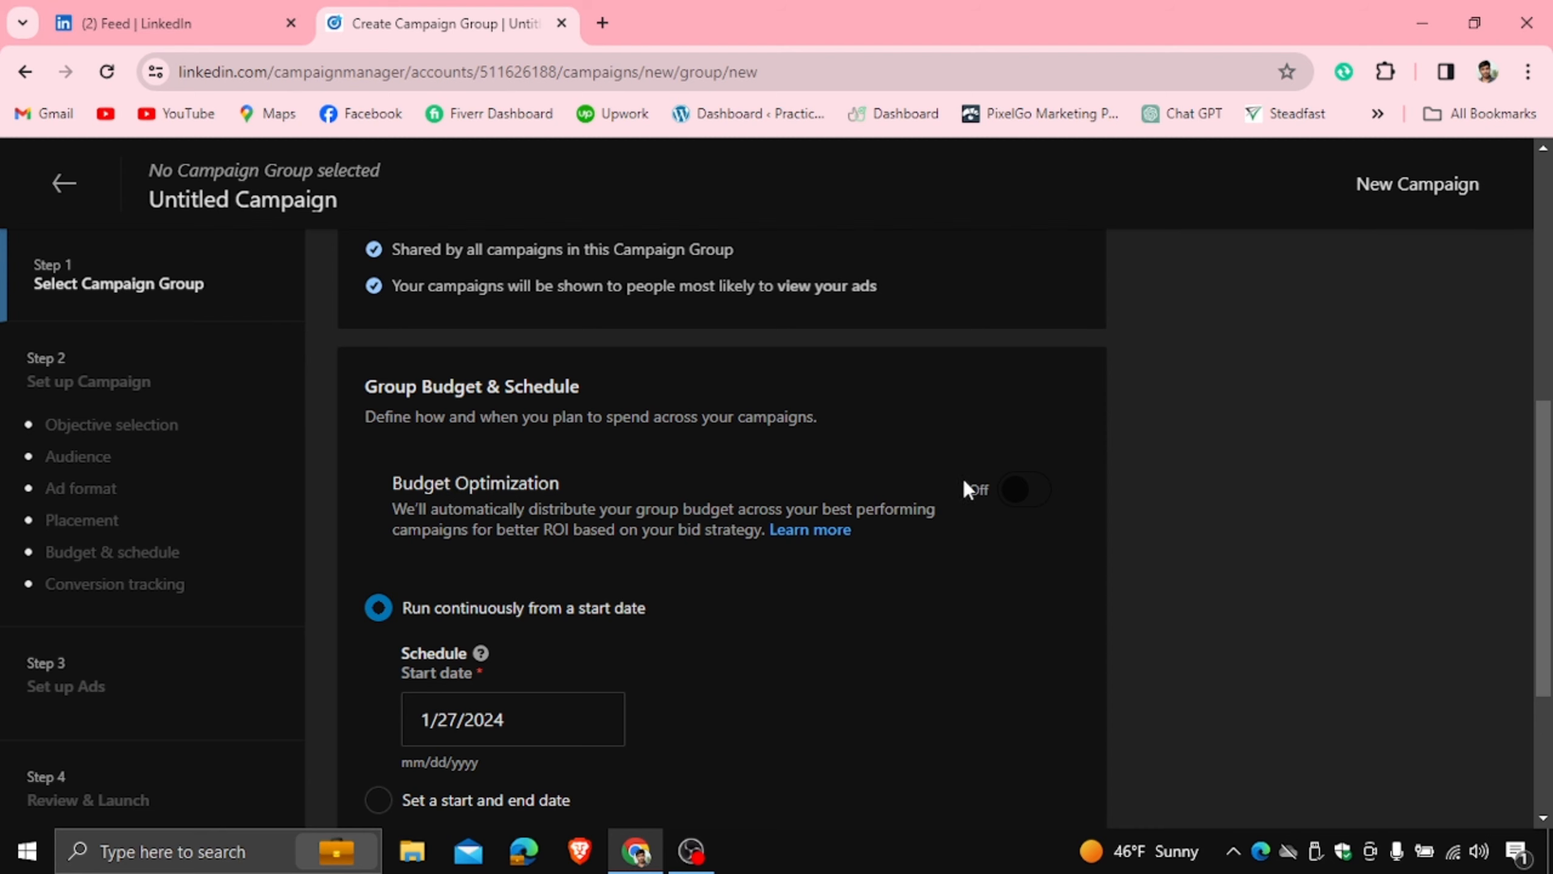
click(1028, 491)
Check the budget types, keep the daily budget option and switch the group schedule to a start and end date.
scroll(745, 454, down, 3)
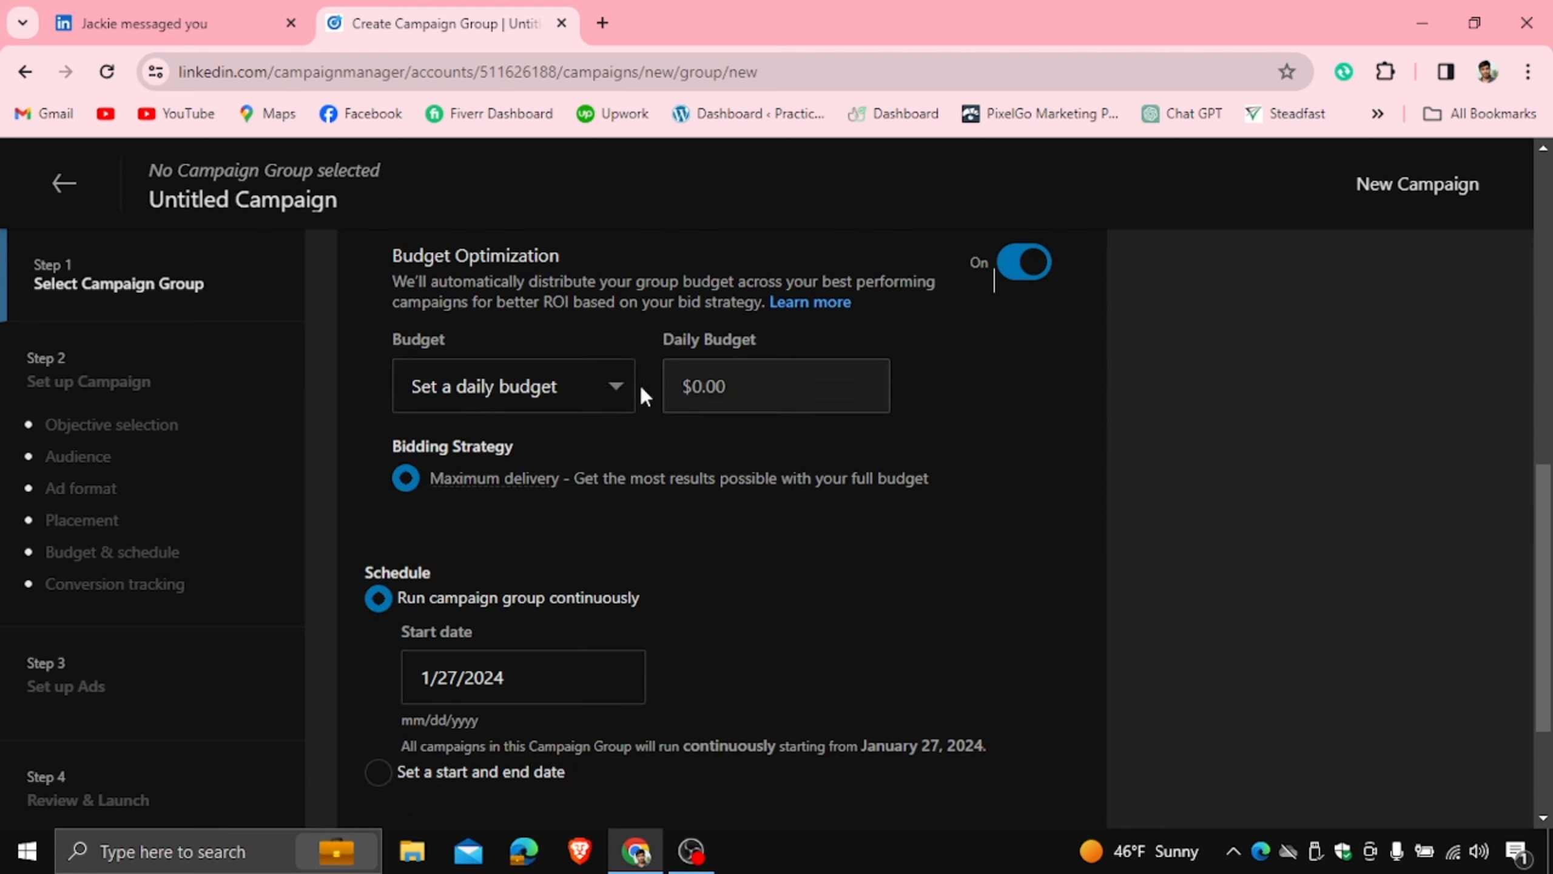
click(572, 391)
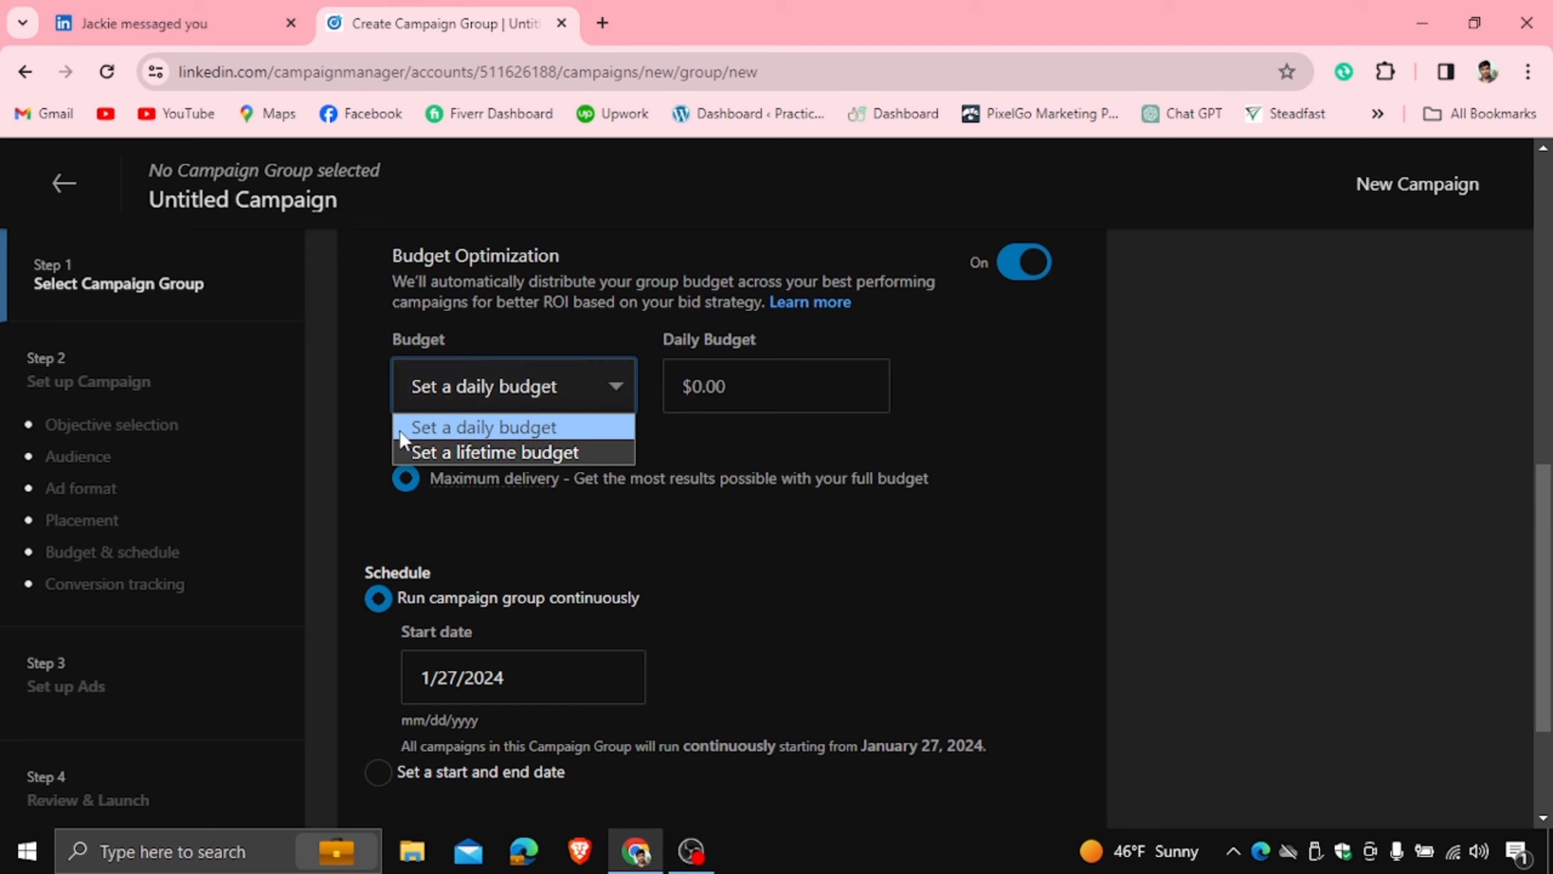
click(742, 431)
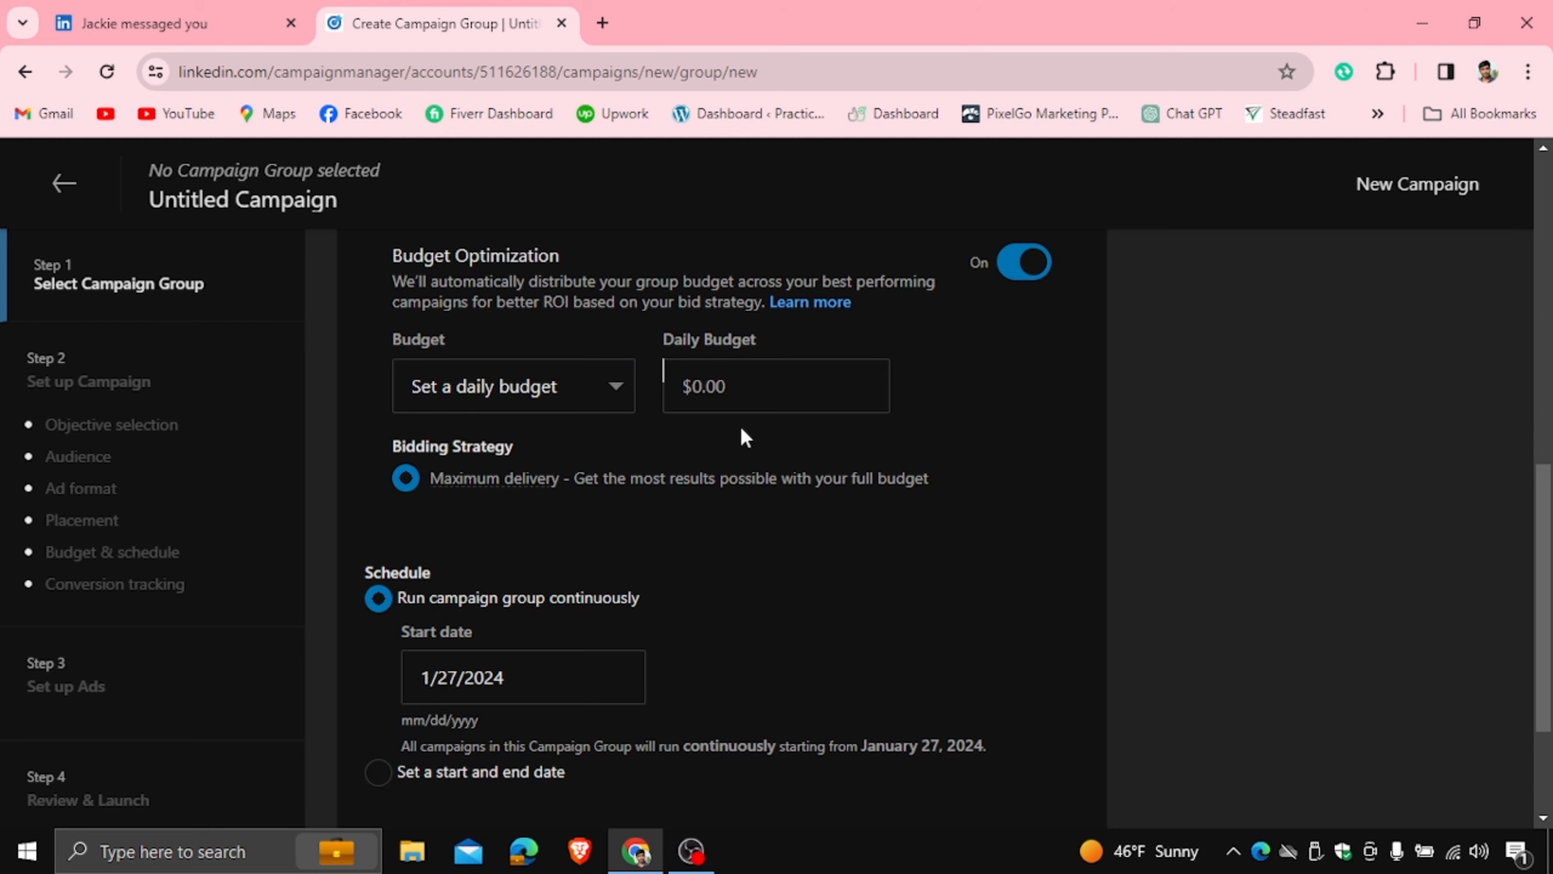
scroll(740, 428, down, 2)
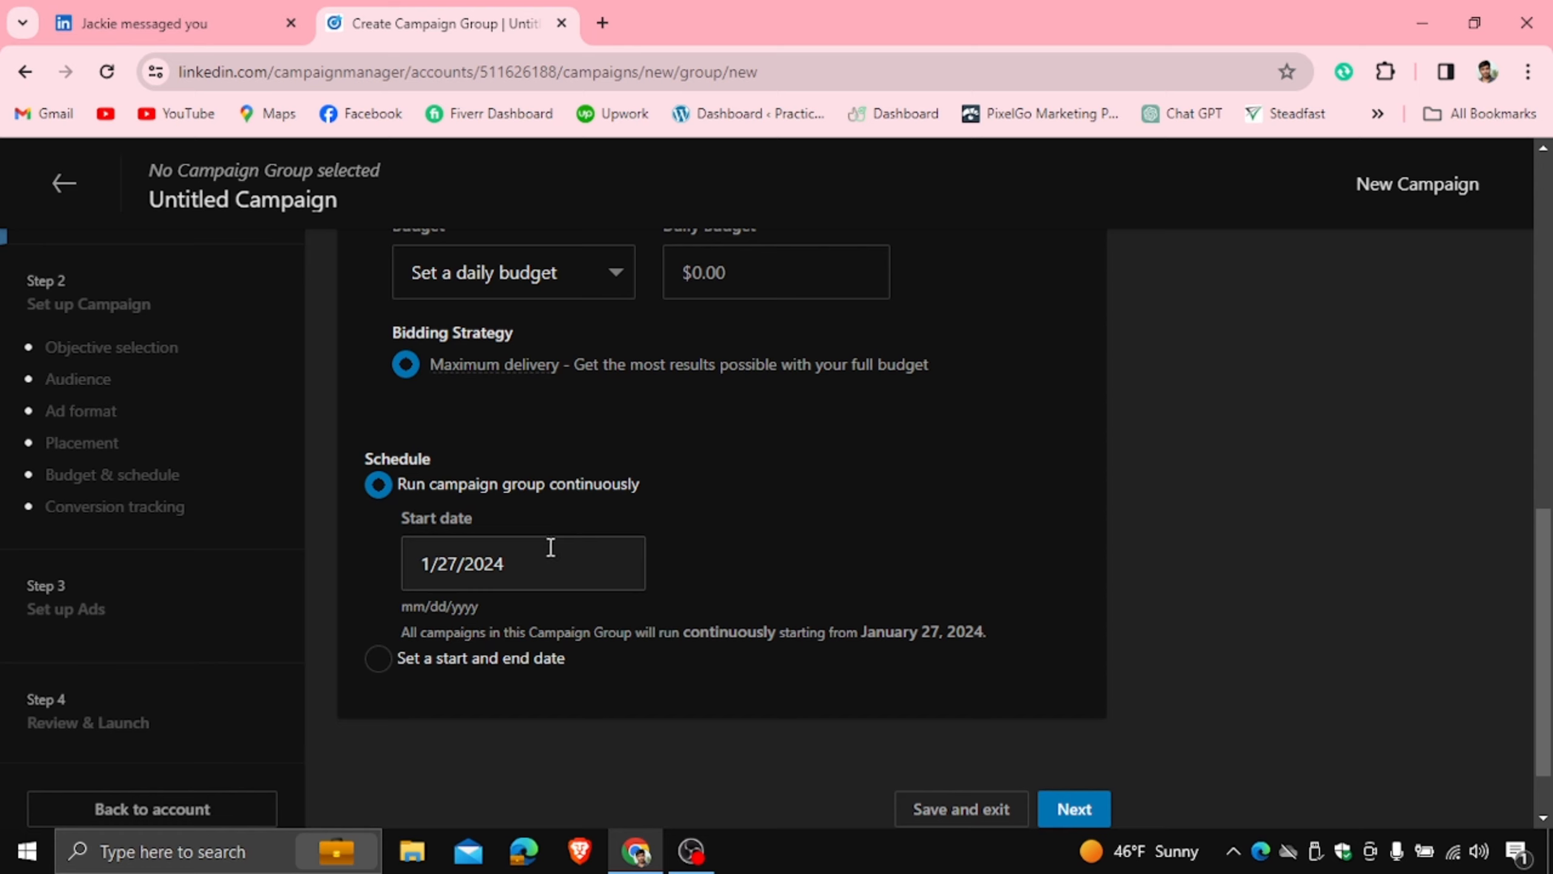
click(381, 660)
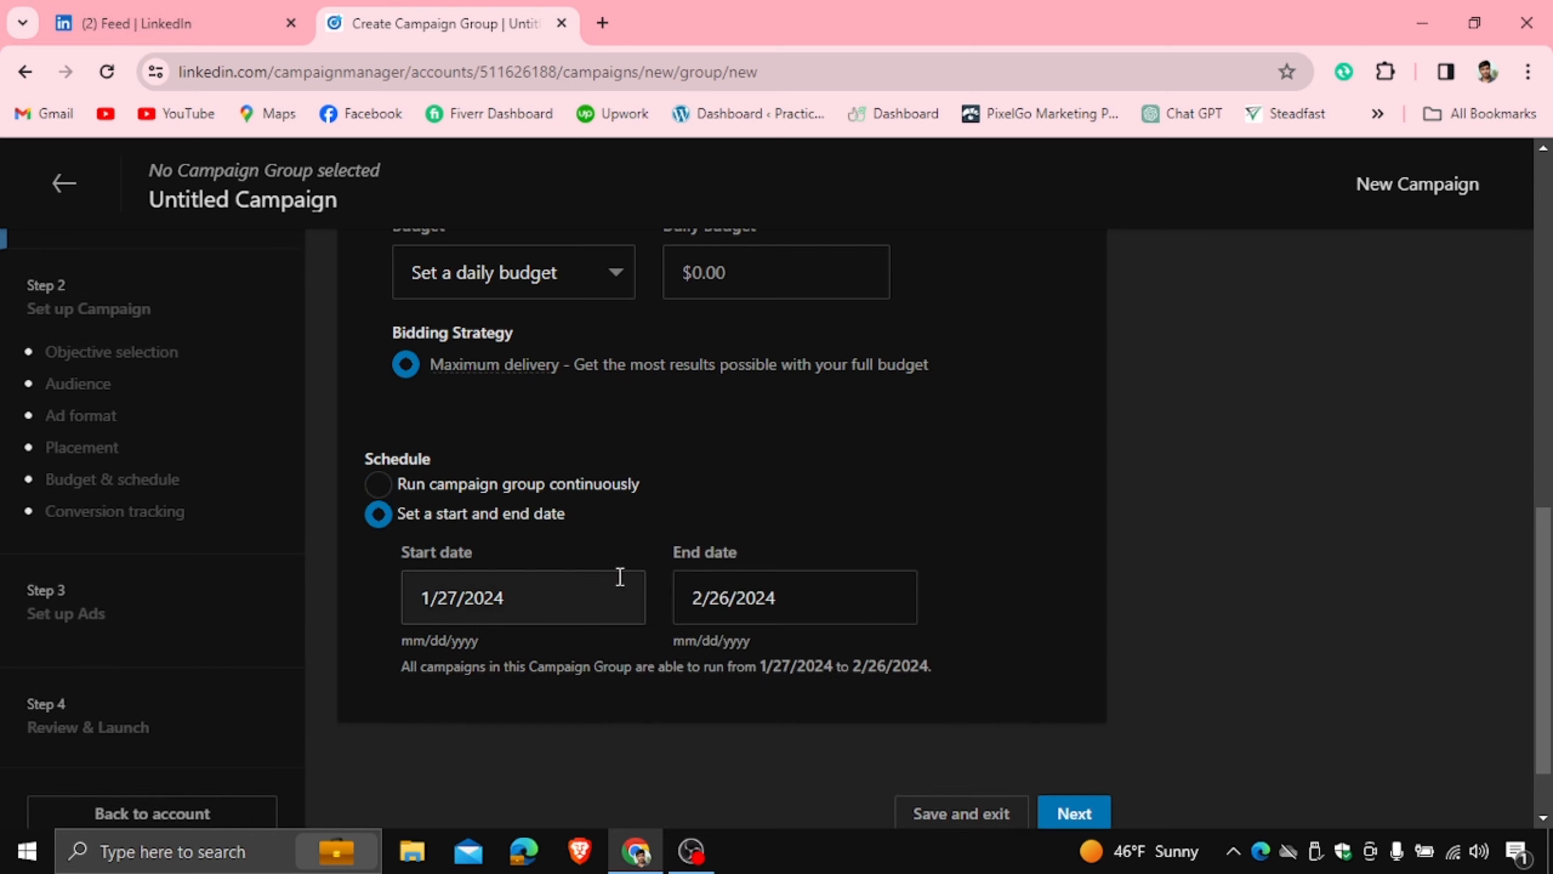
Reopen the group objective choices for the campaign group and highlight the Conversions category heading.
scroll(841, 523, down, 2)
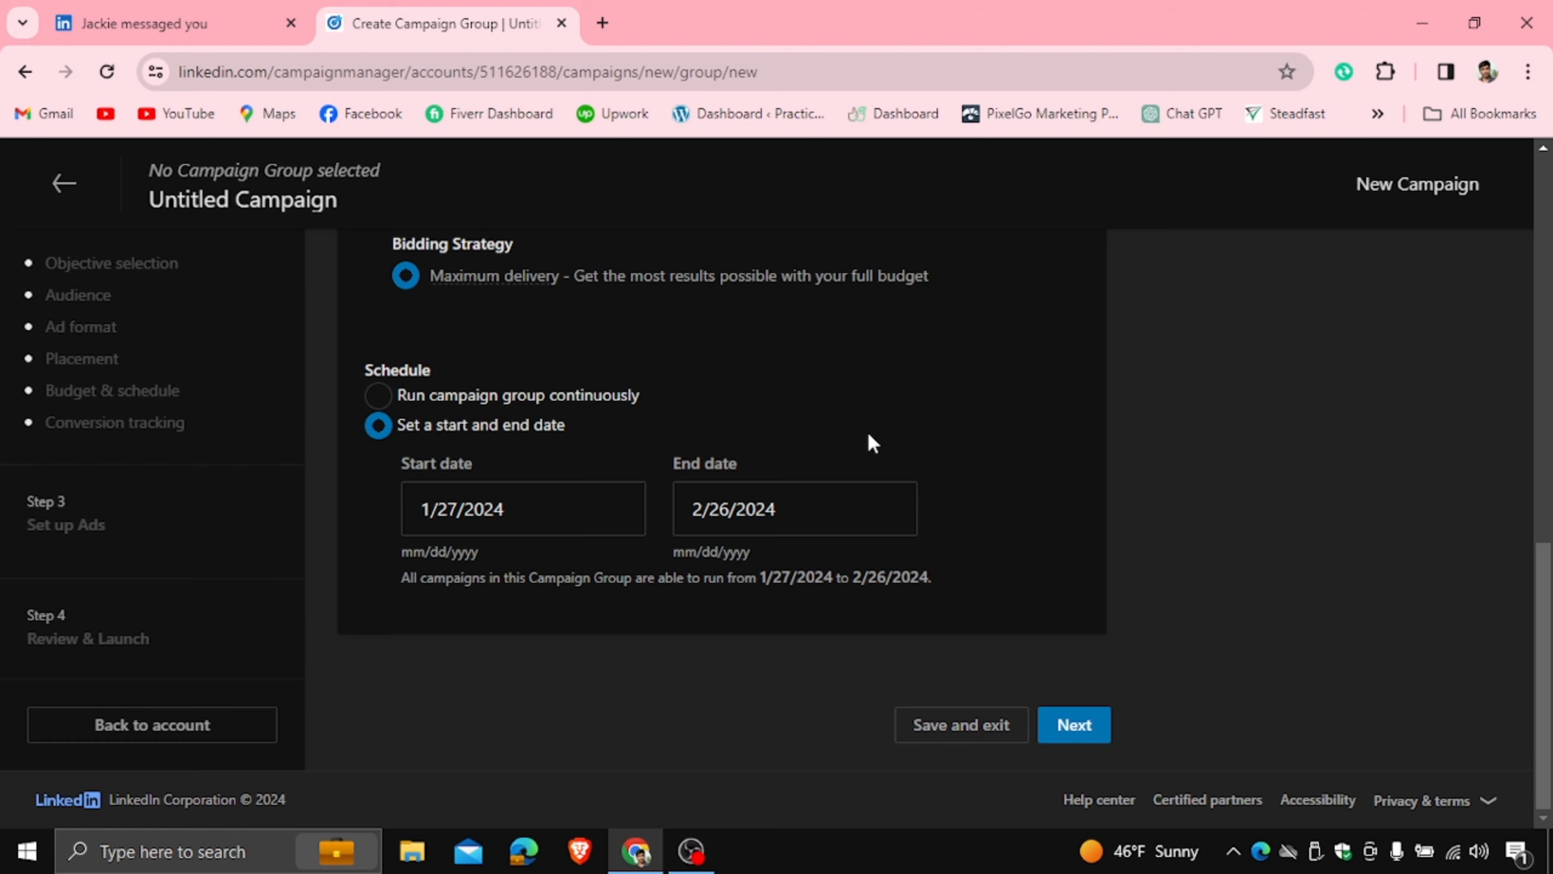
scroll(867, 437, up, 2)
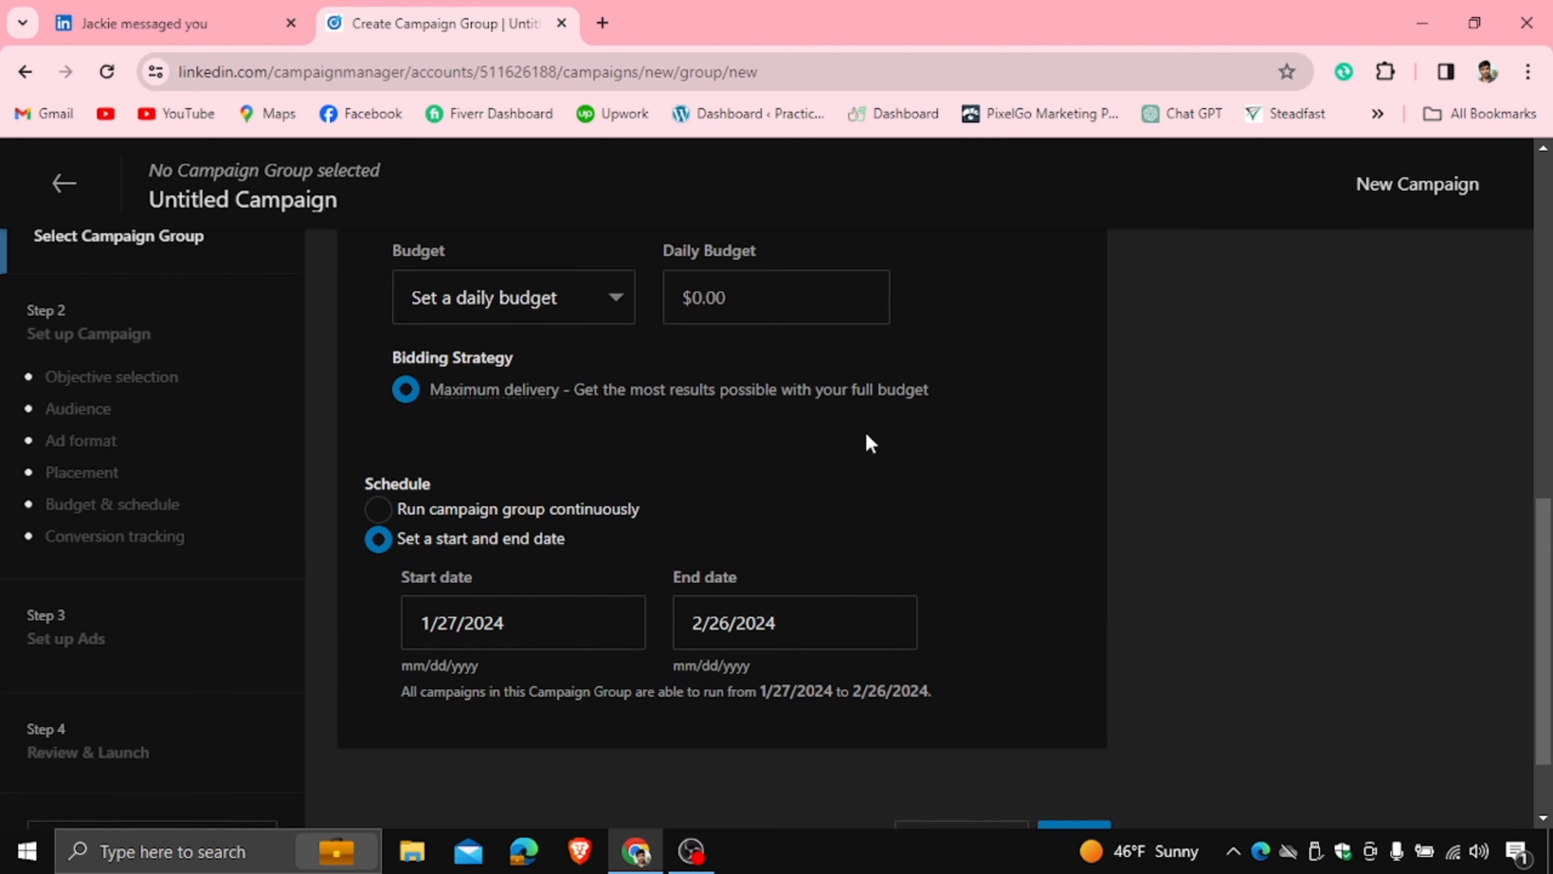
scroll(865, 435, up, 15)
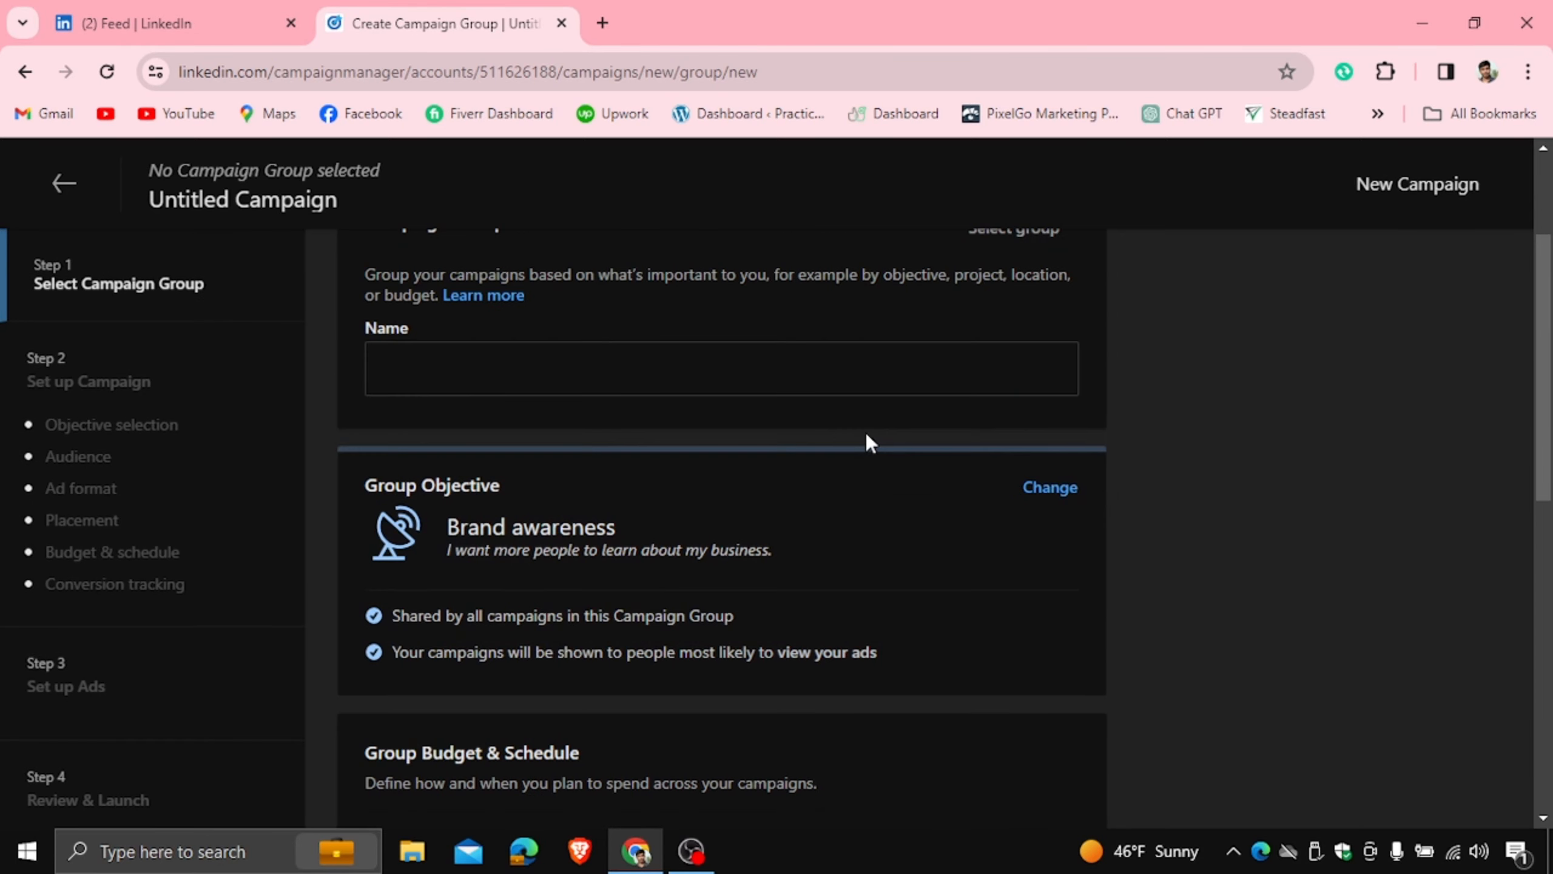
scroll(1035, 488, down, 3)
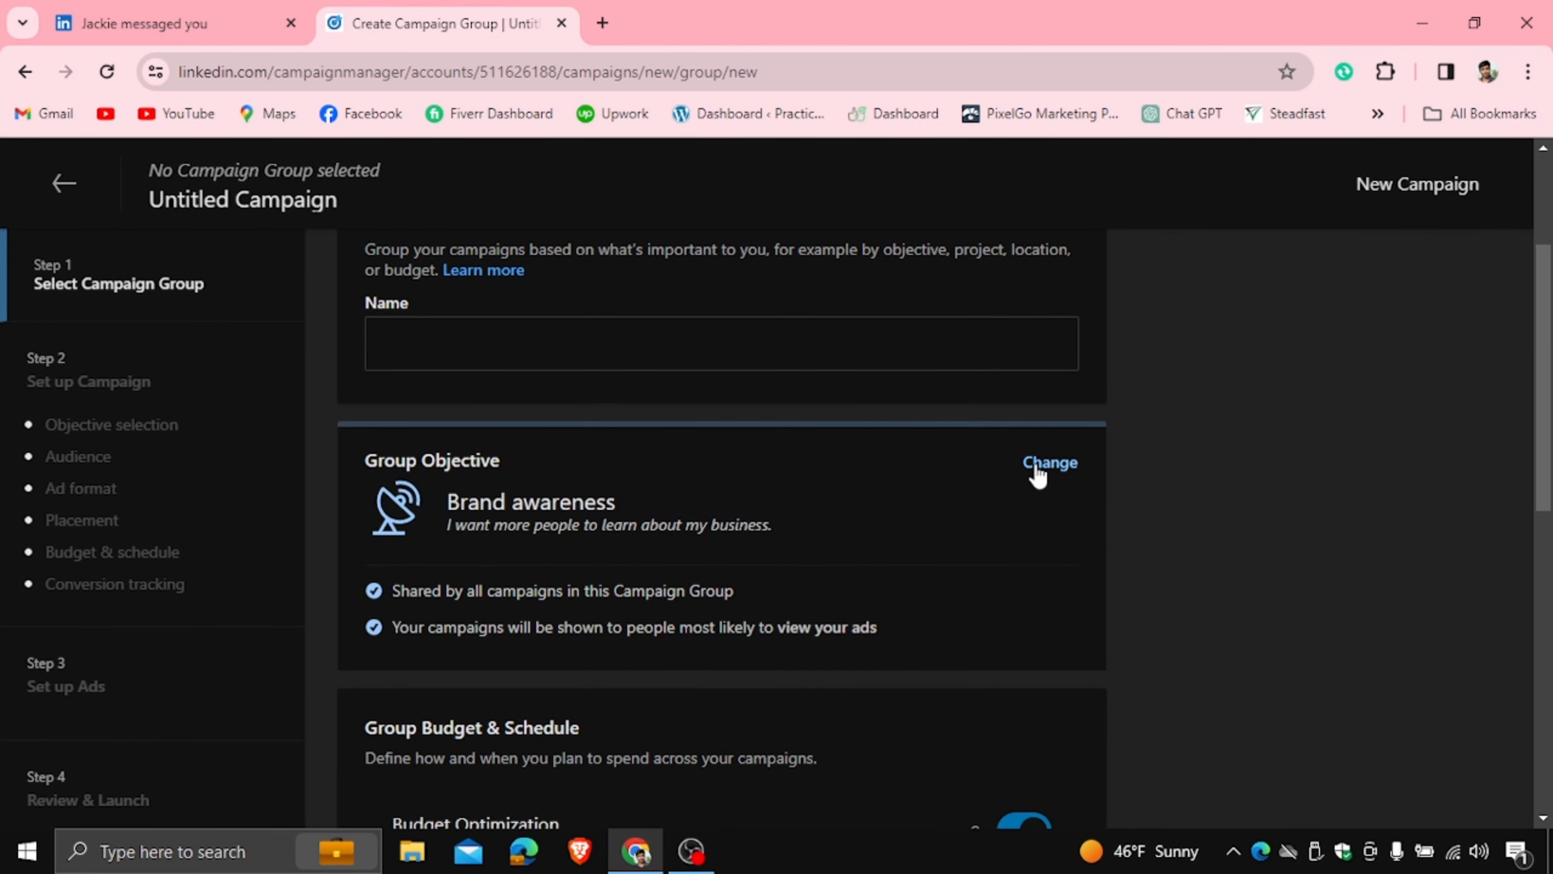
click(1050, 462)
mouse_move(544, 670)
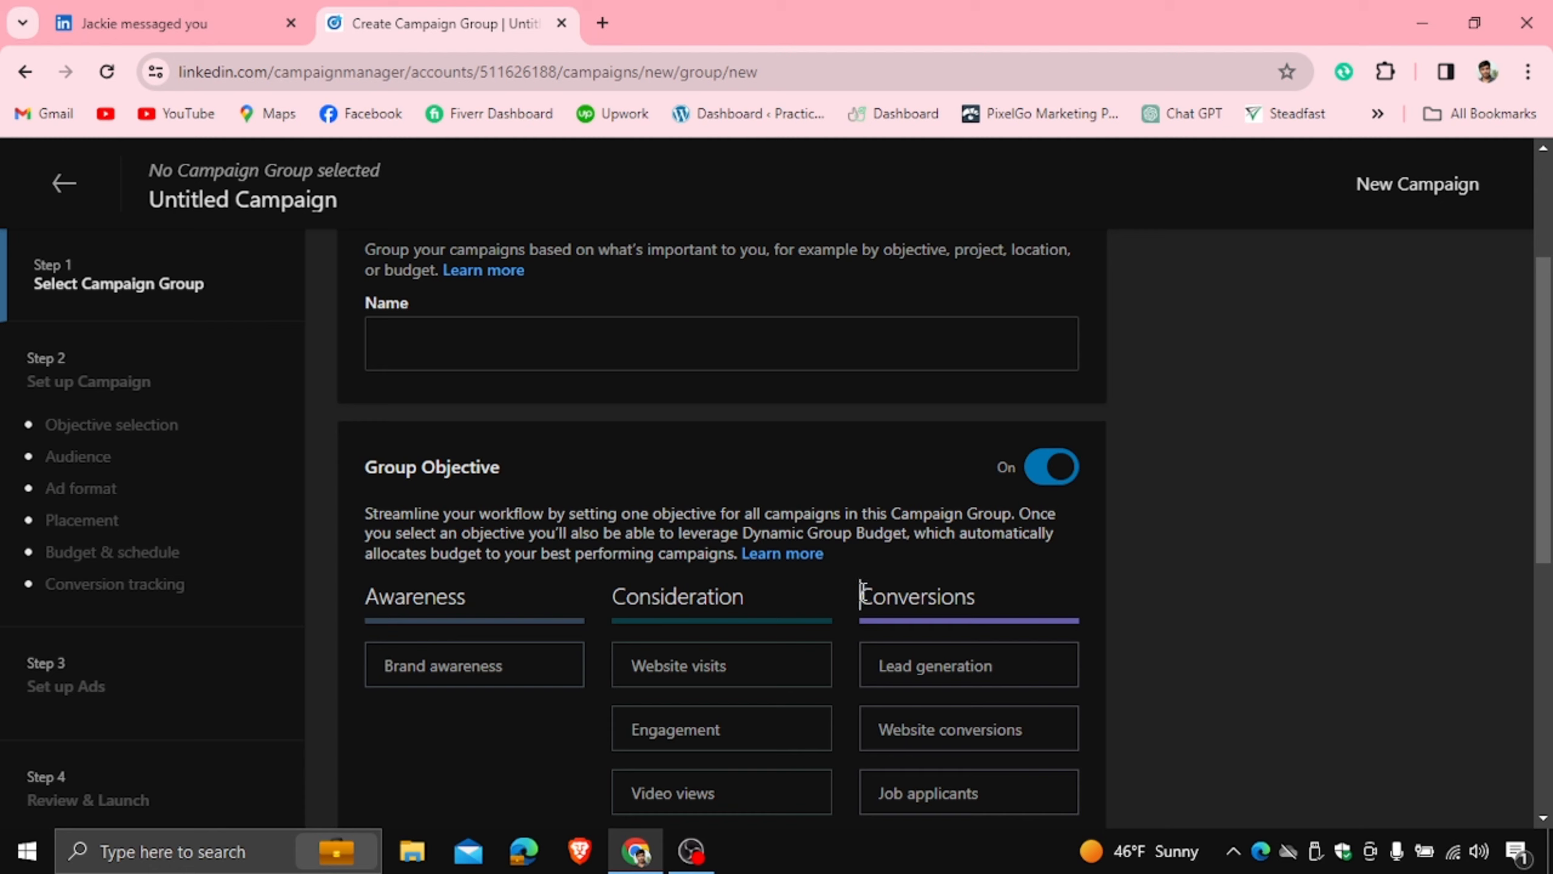
drag(861, 594, 981, 591)
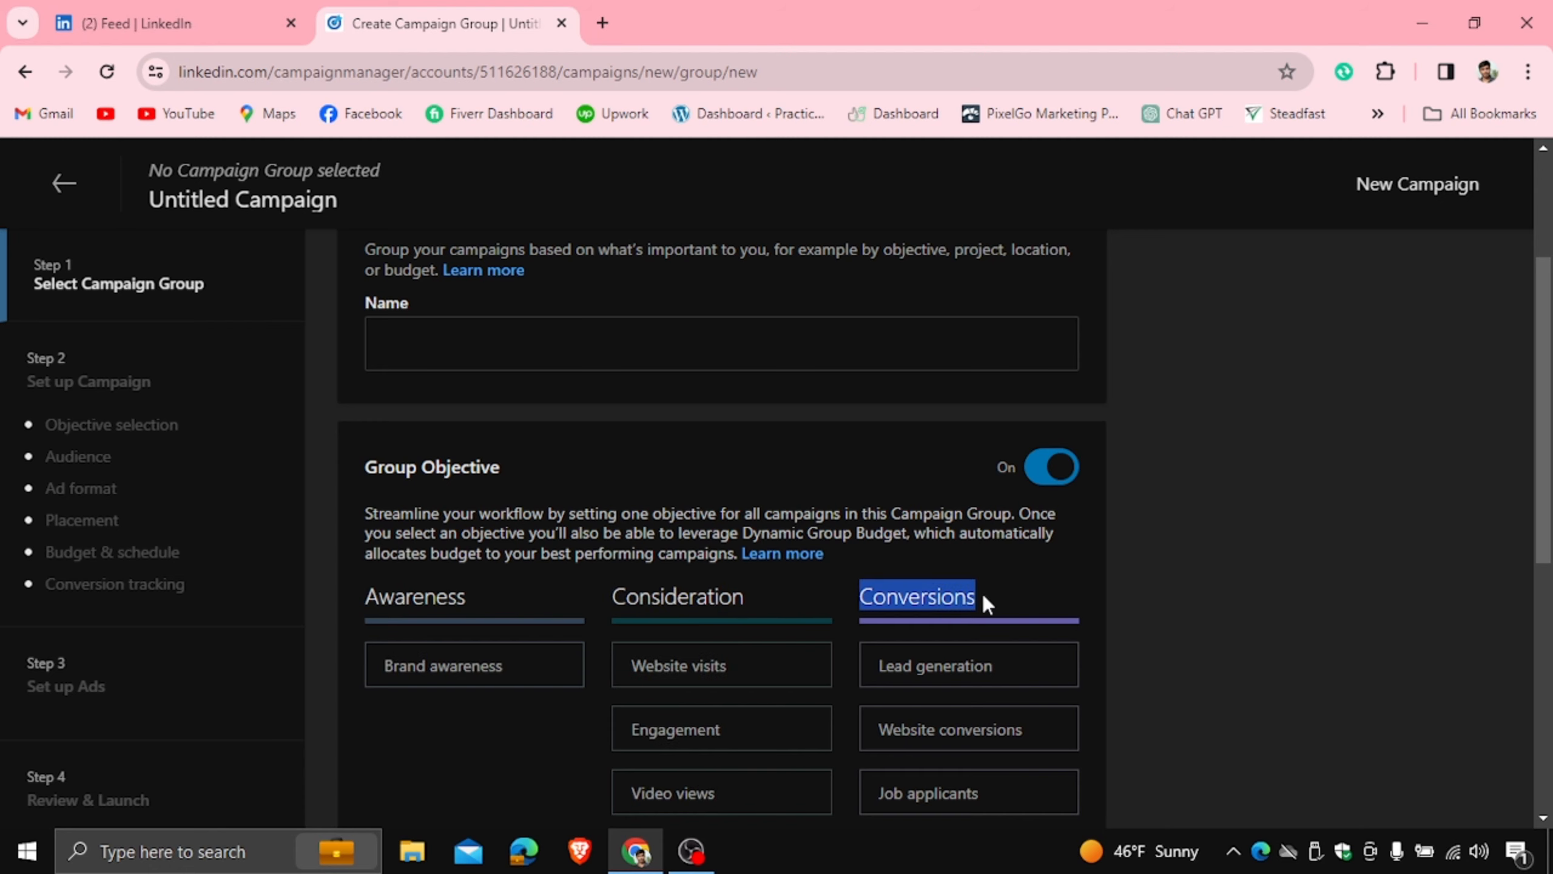